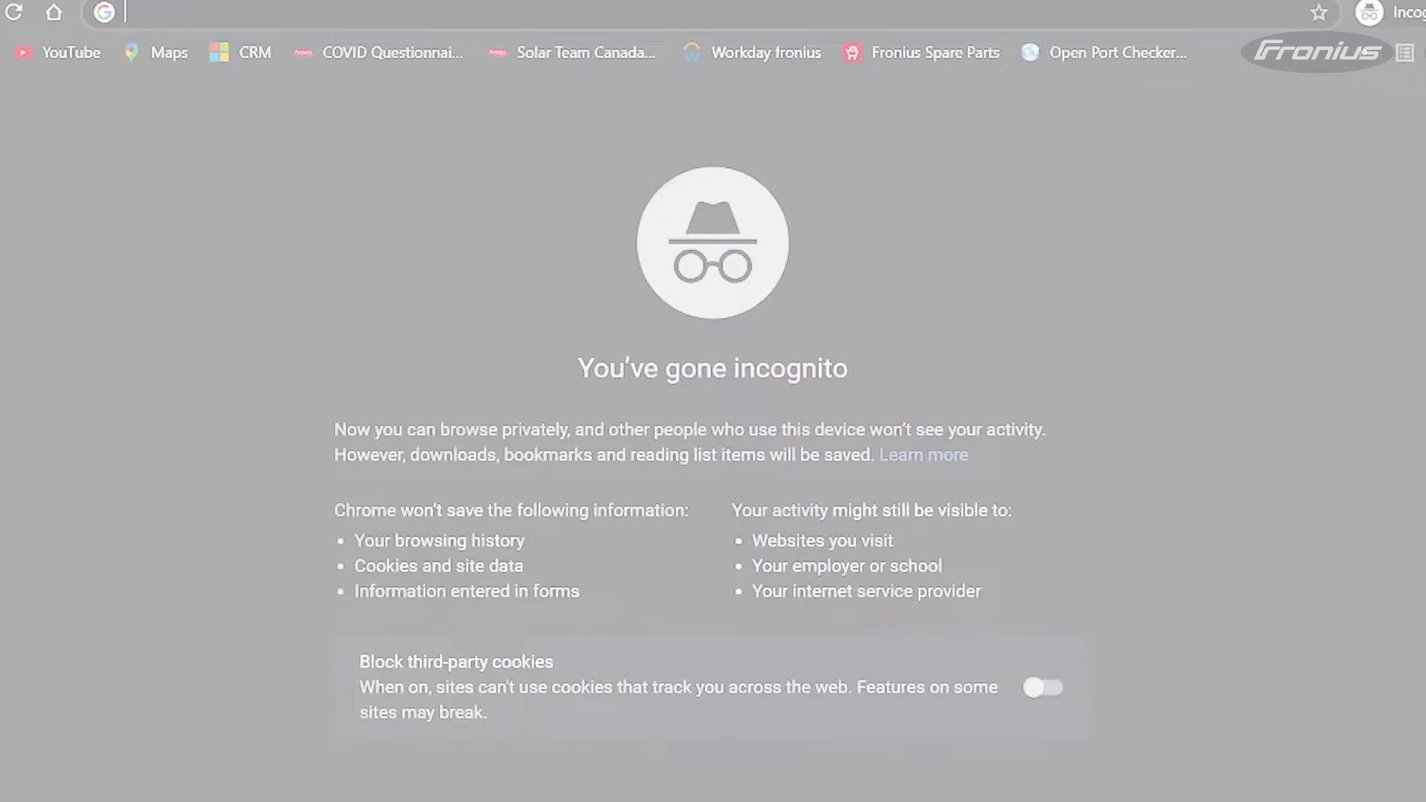
Step: Connect to the FRONIUS_240.220229 wireless network from the Wi-Fi list
left_click(1193, 797)
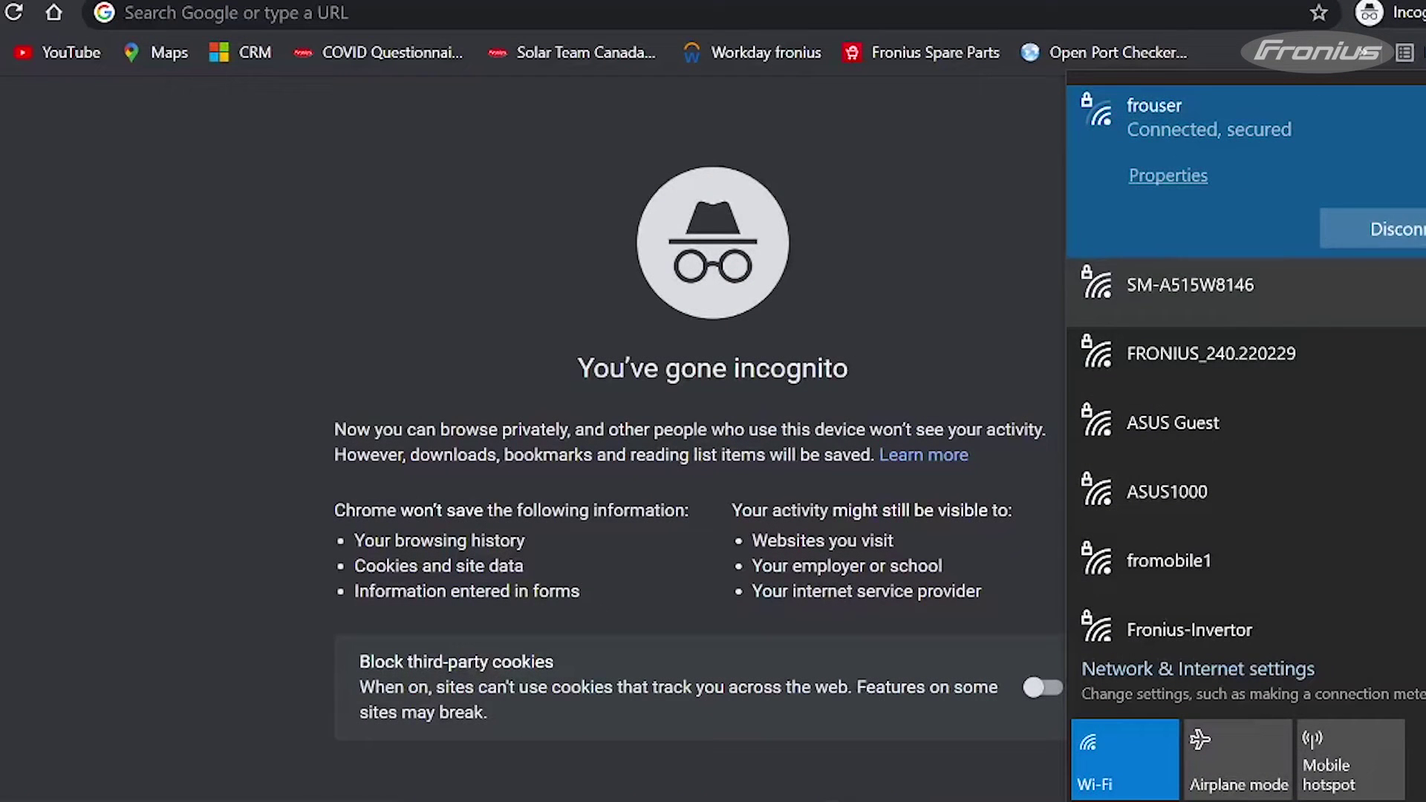
left_click(1246, 356)
left_click(1364, 368)
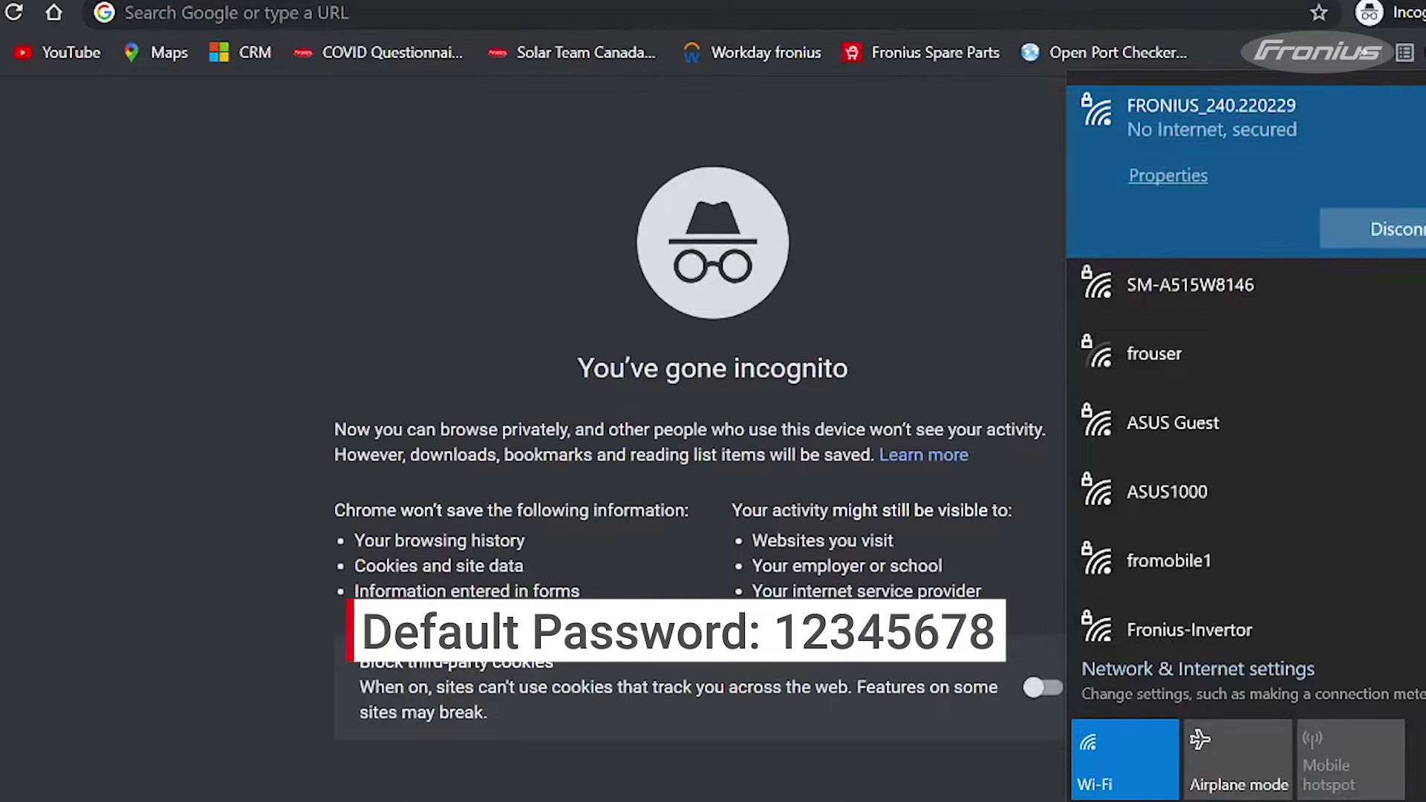
Step: Load 192.168.250.181 in Chrome to reach the Fronius setup wizard
key("Escape")
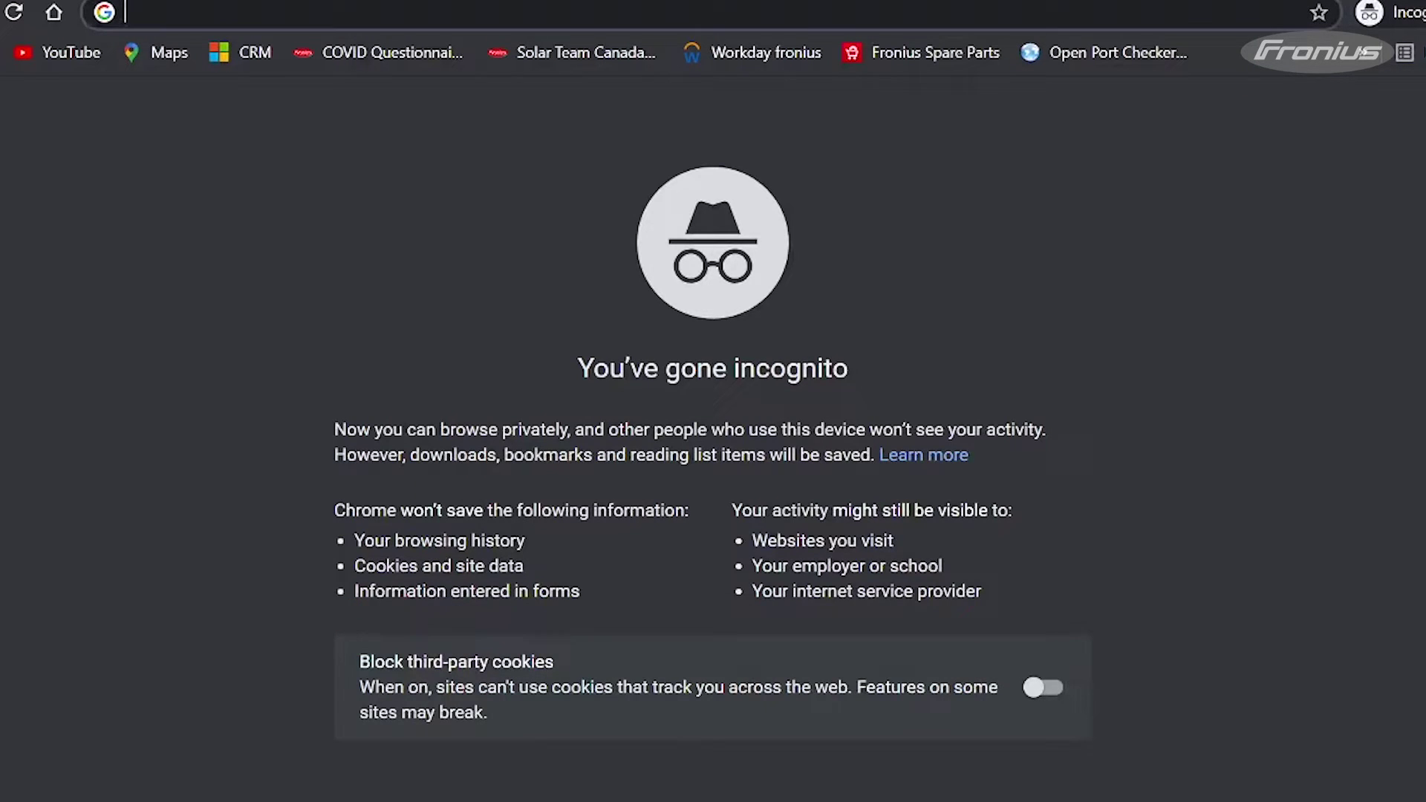
type("192")
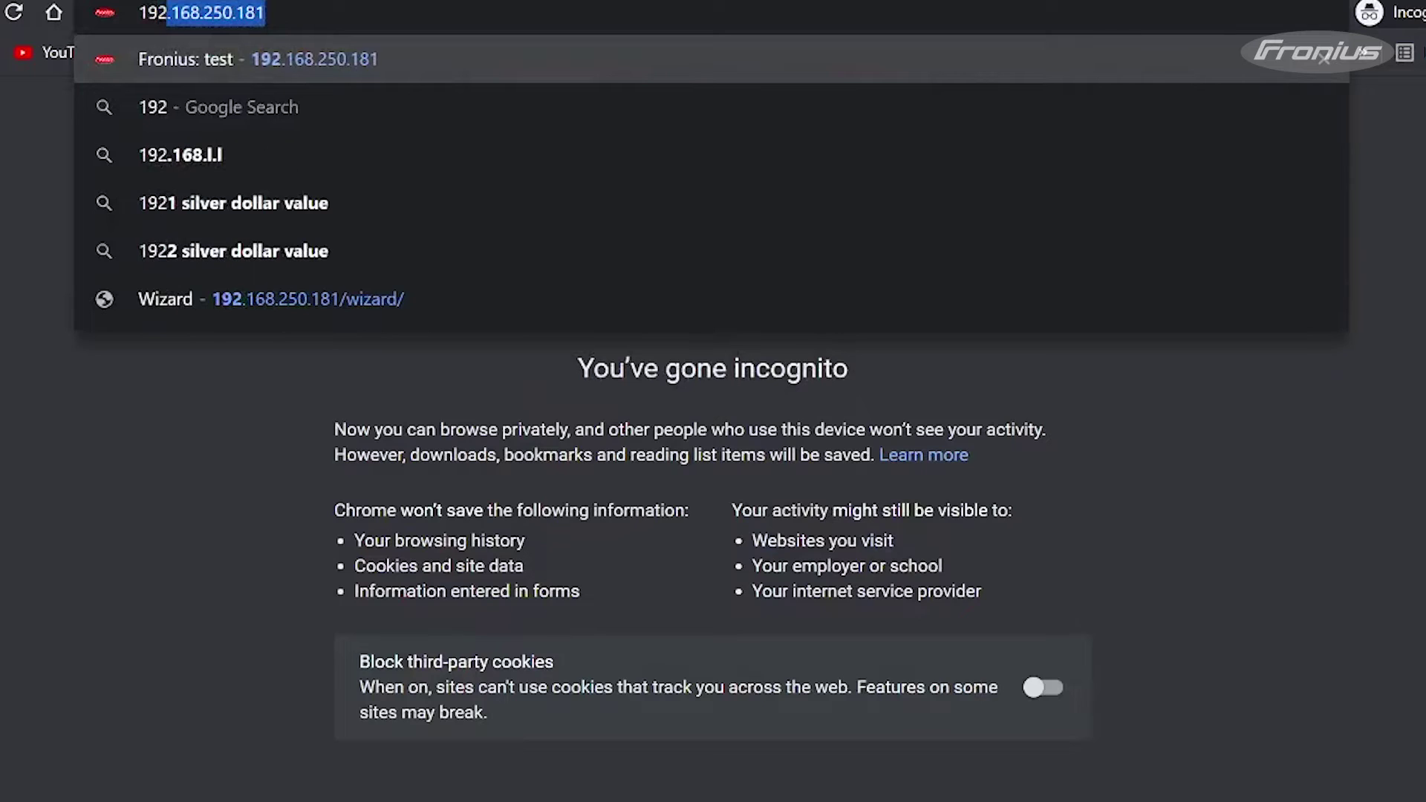
type(".168")
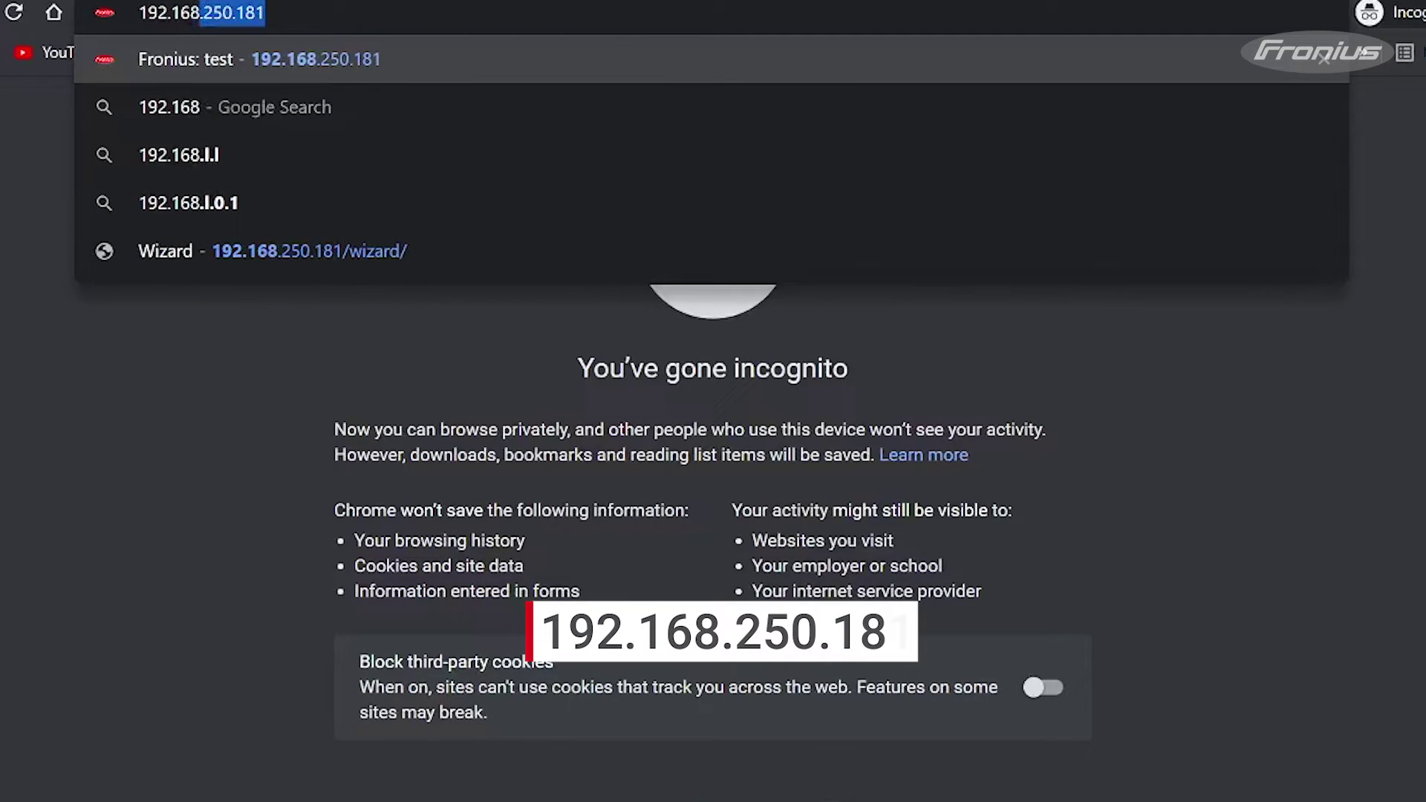
type(".25")
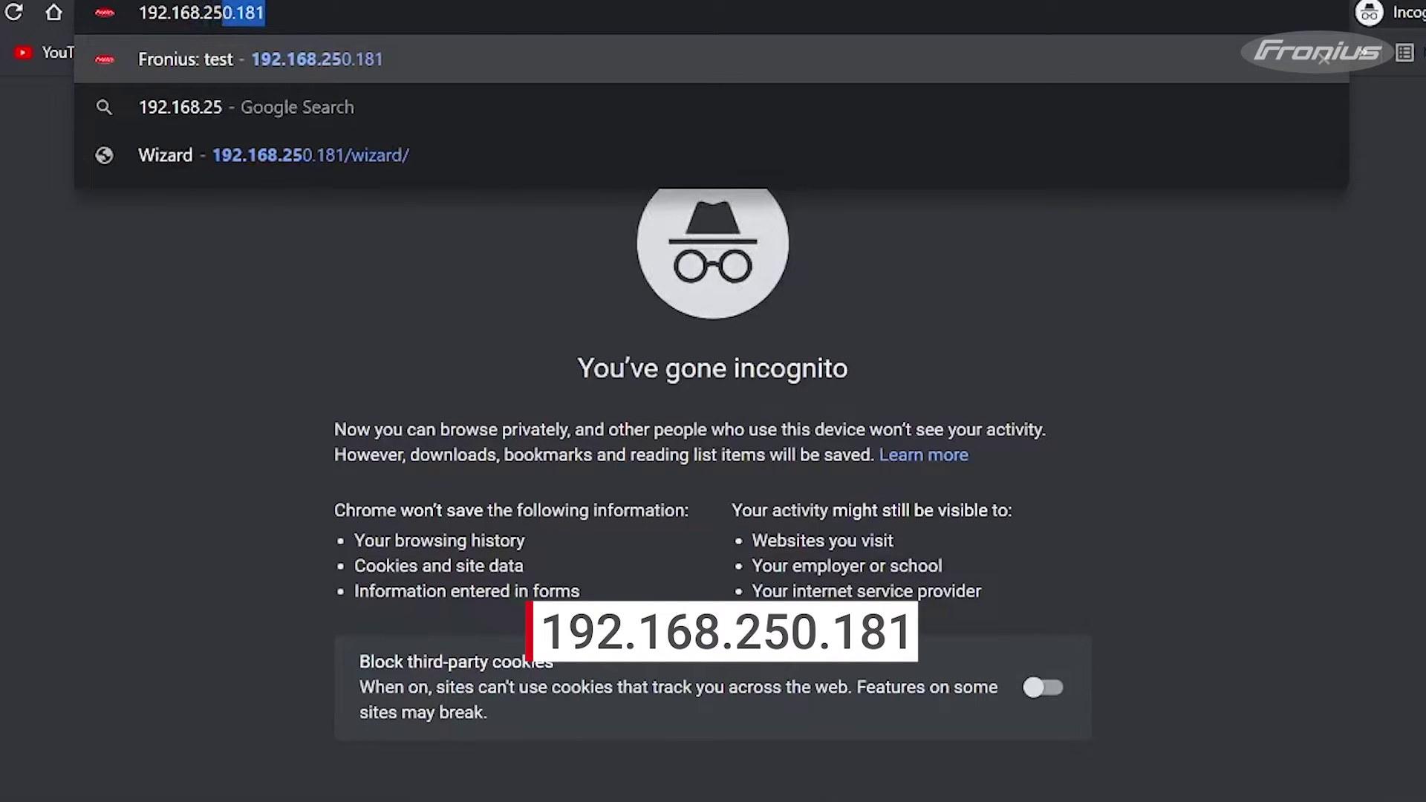
type("0.181")
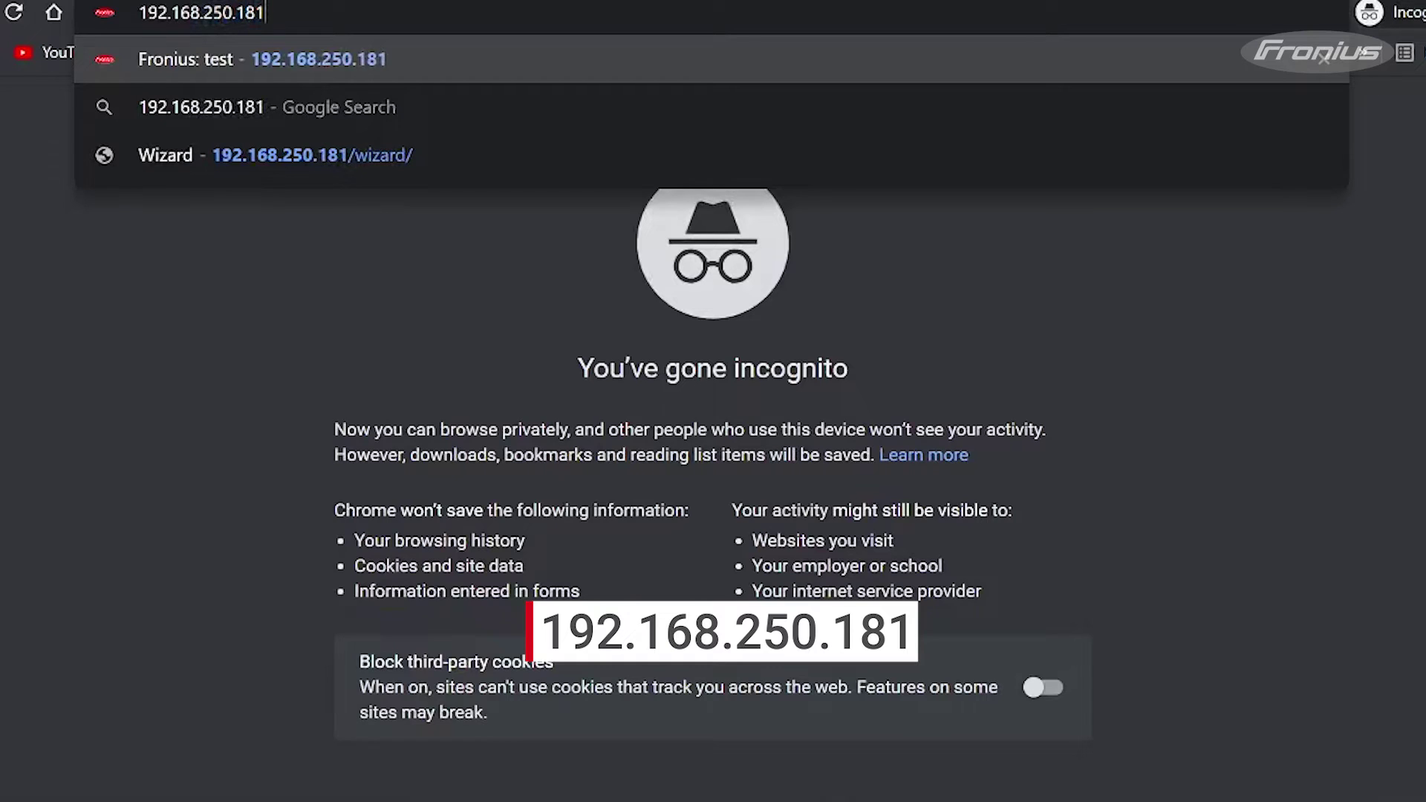
key("Return")
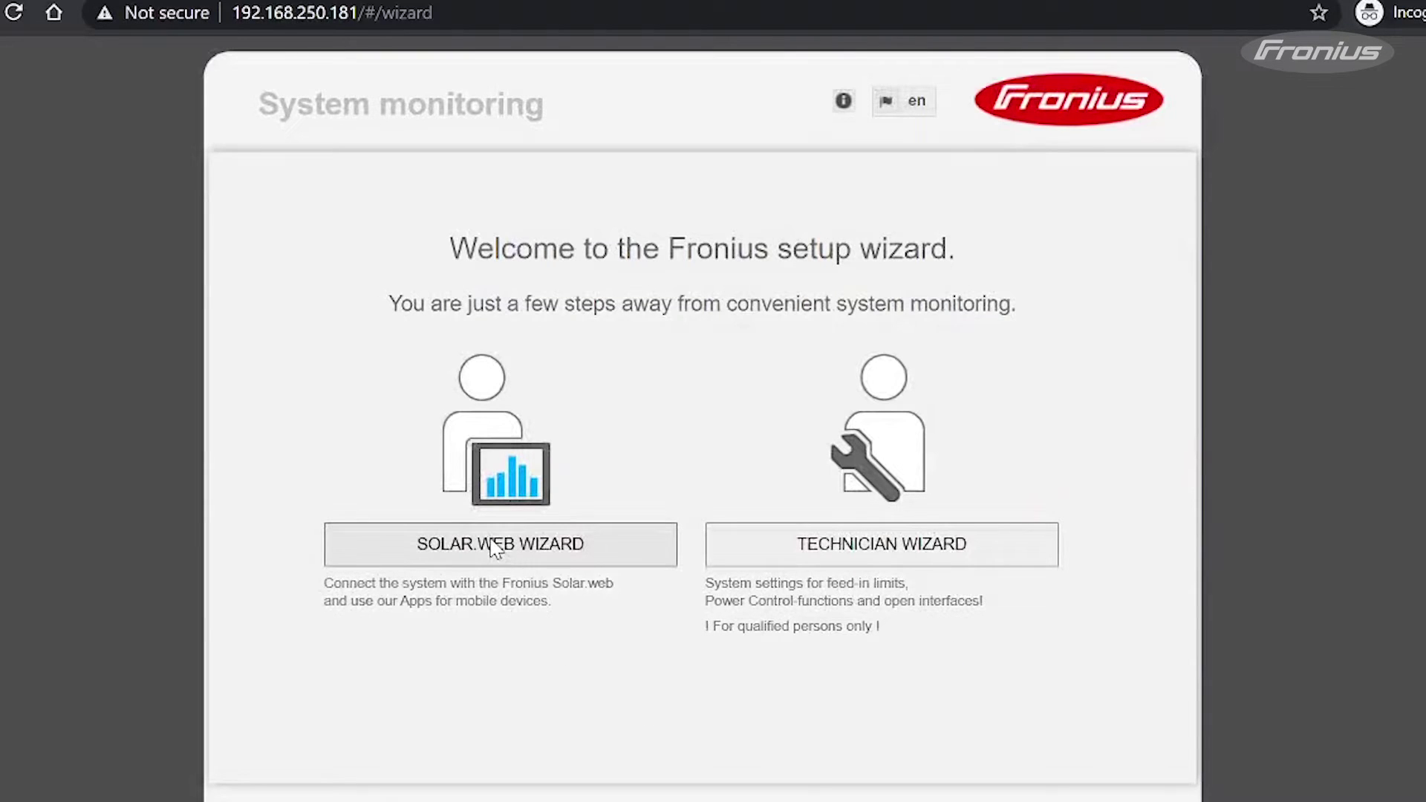
Step: In the Solar.web wizard, name the system Test Canada with $ (CAD) currency
left_click(495, 560)
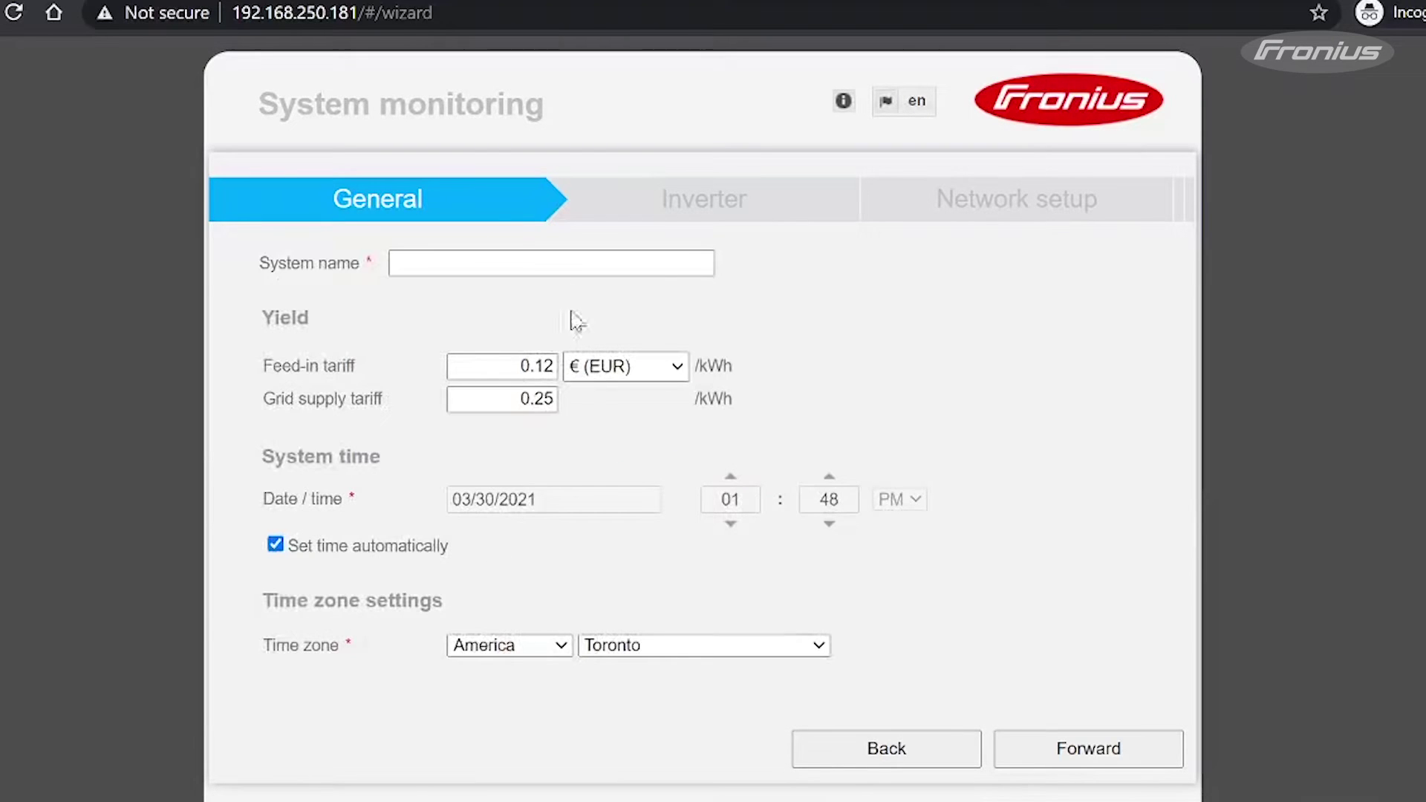
left_click(576, 263)
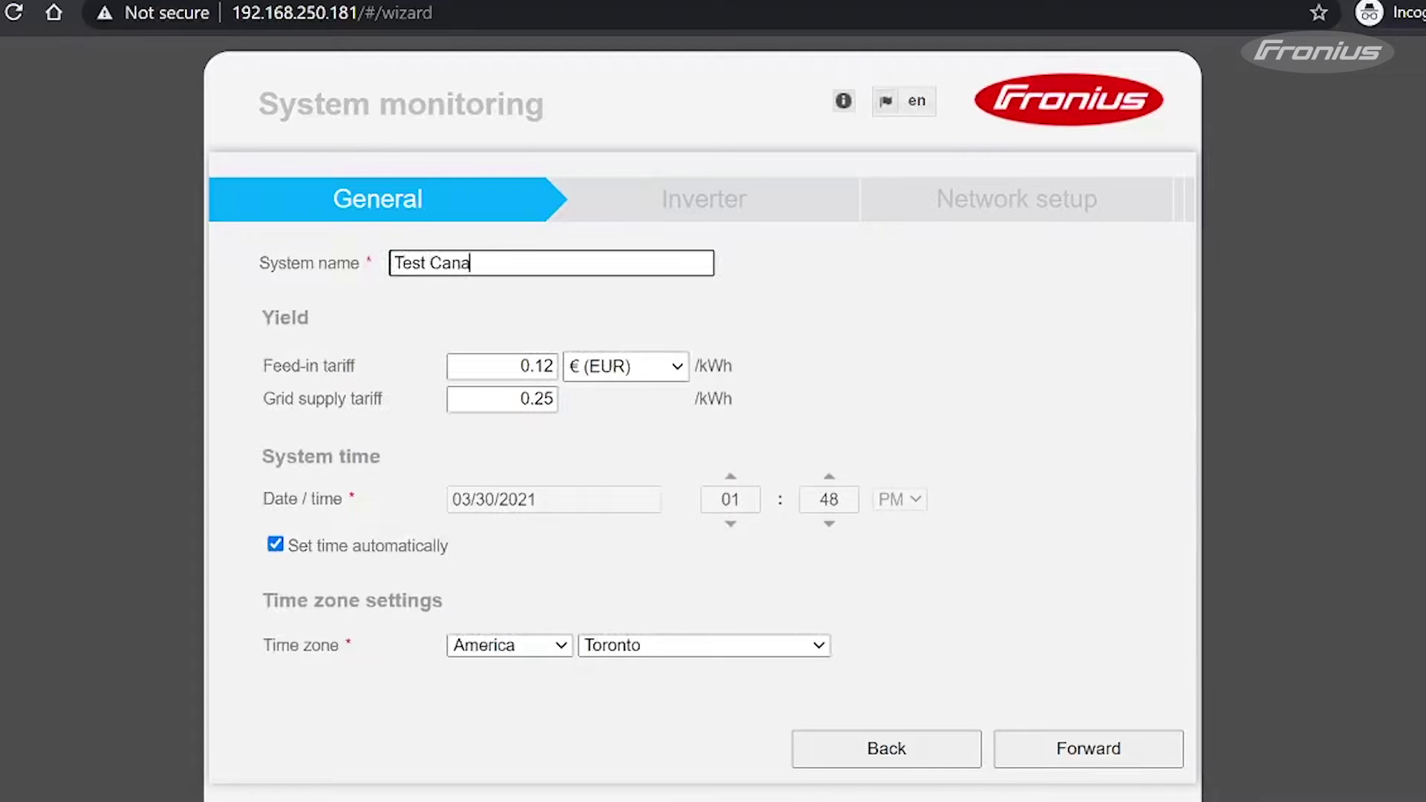
left_click(607, 368)
scroll(637, 492, "up", 1)
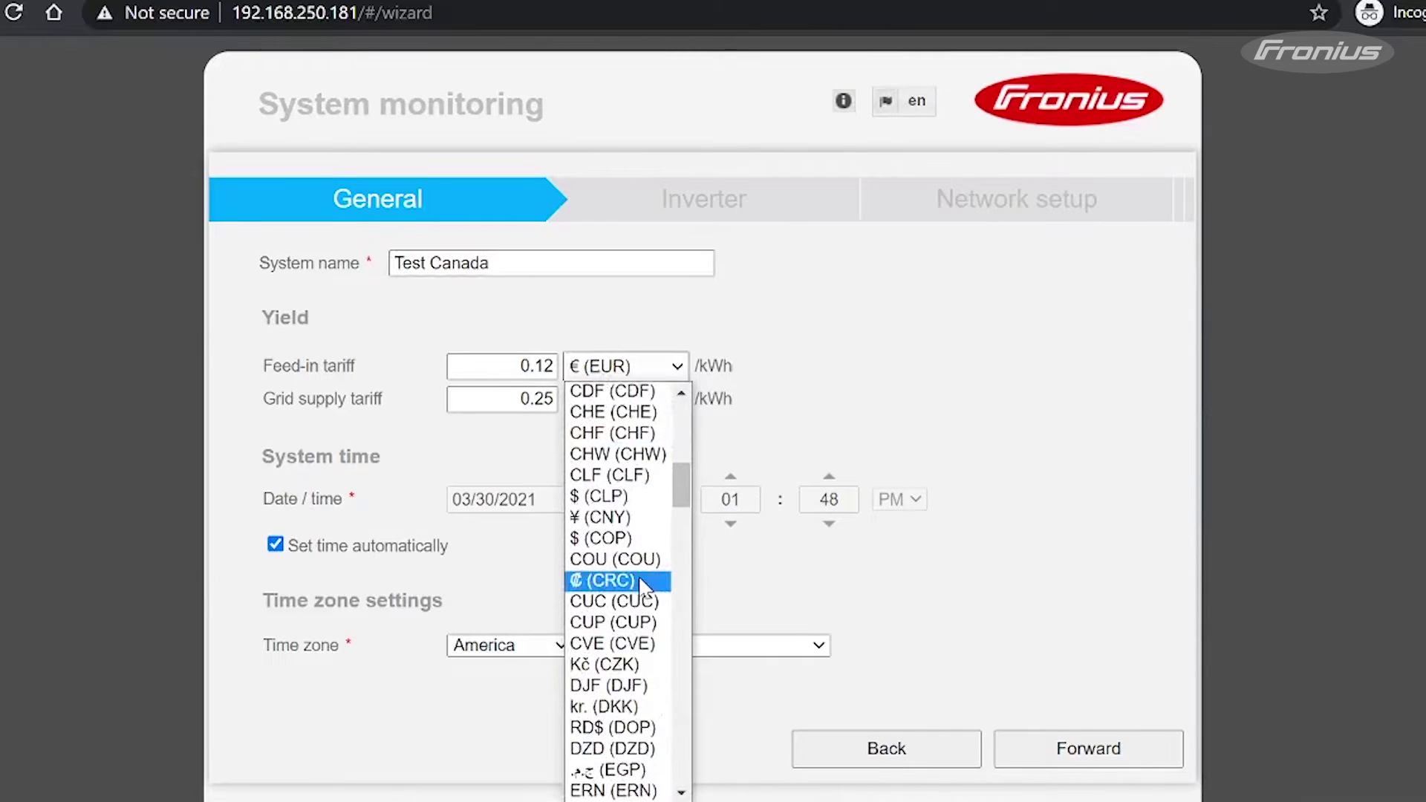
scroll(636, 599, "up", 3)
left_click(631, 622)
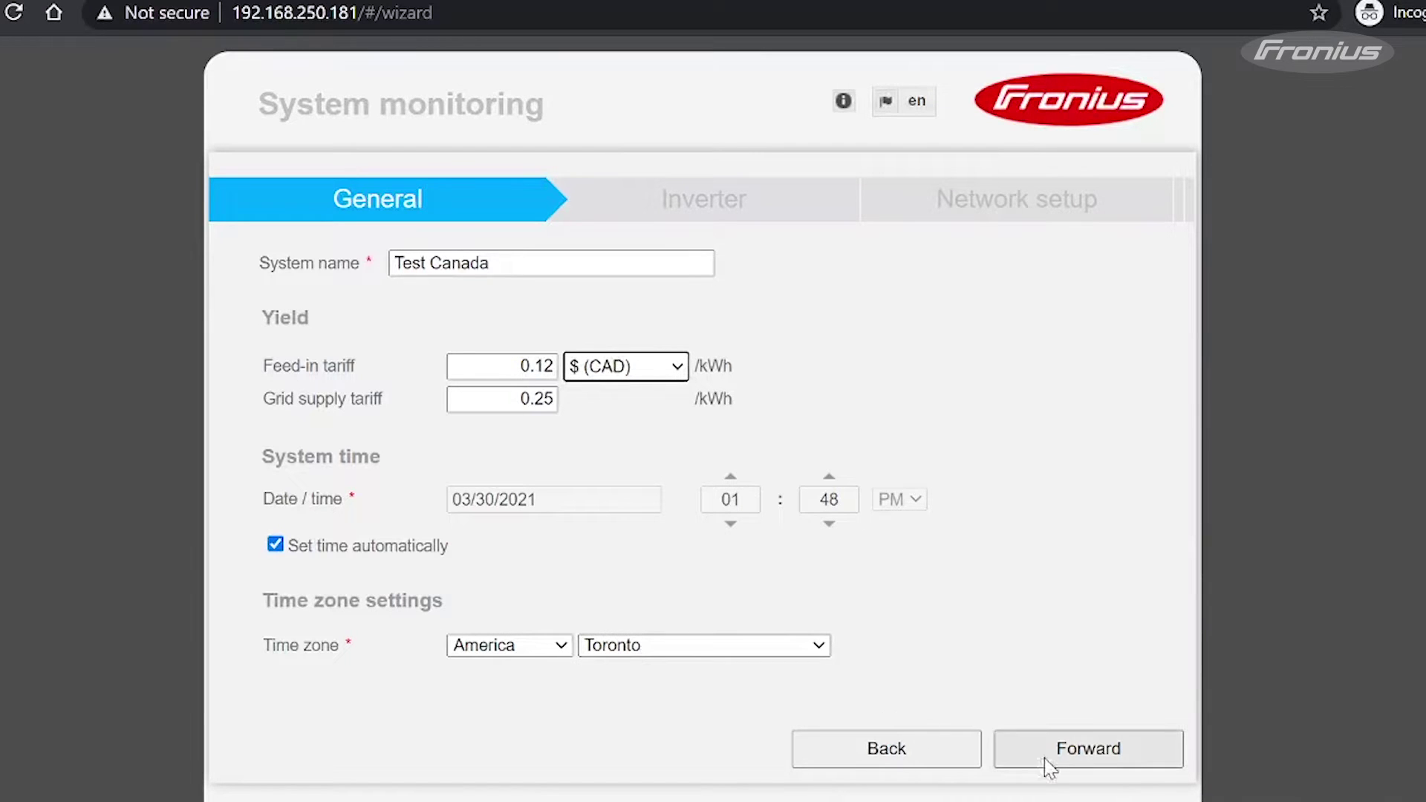
left_click(1083, 752)
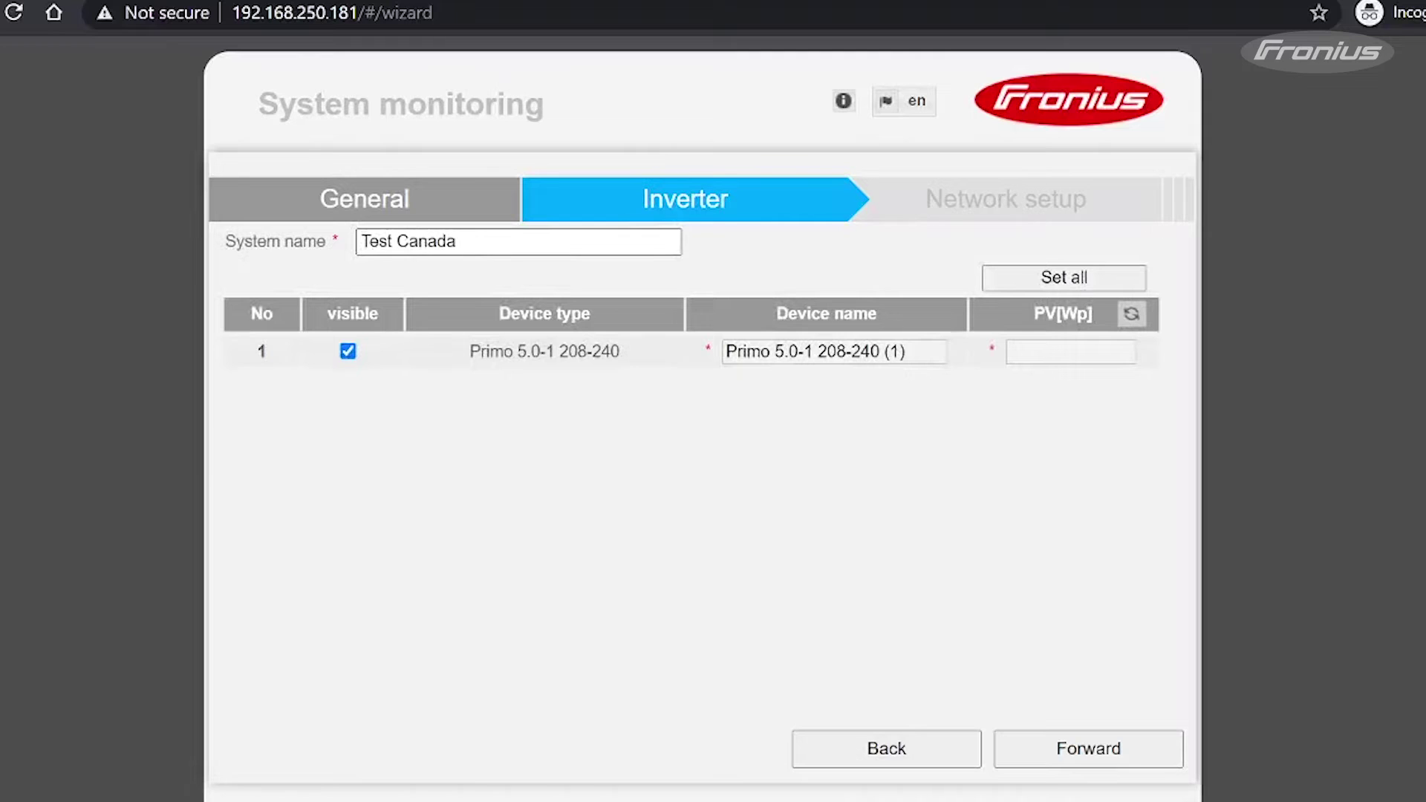
Step: Enter 5000 Wp as the Primo inverter's PV power and continue
left_click(1071, 352)
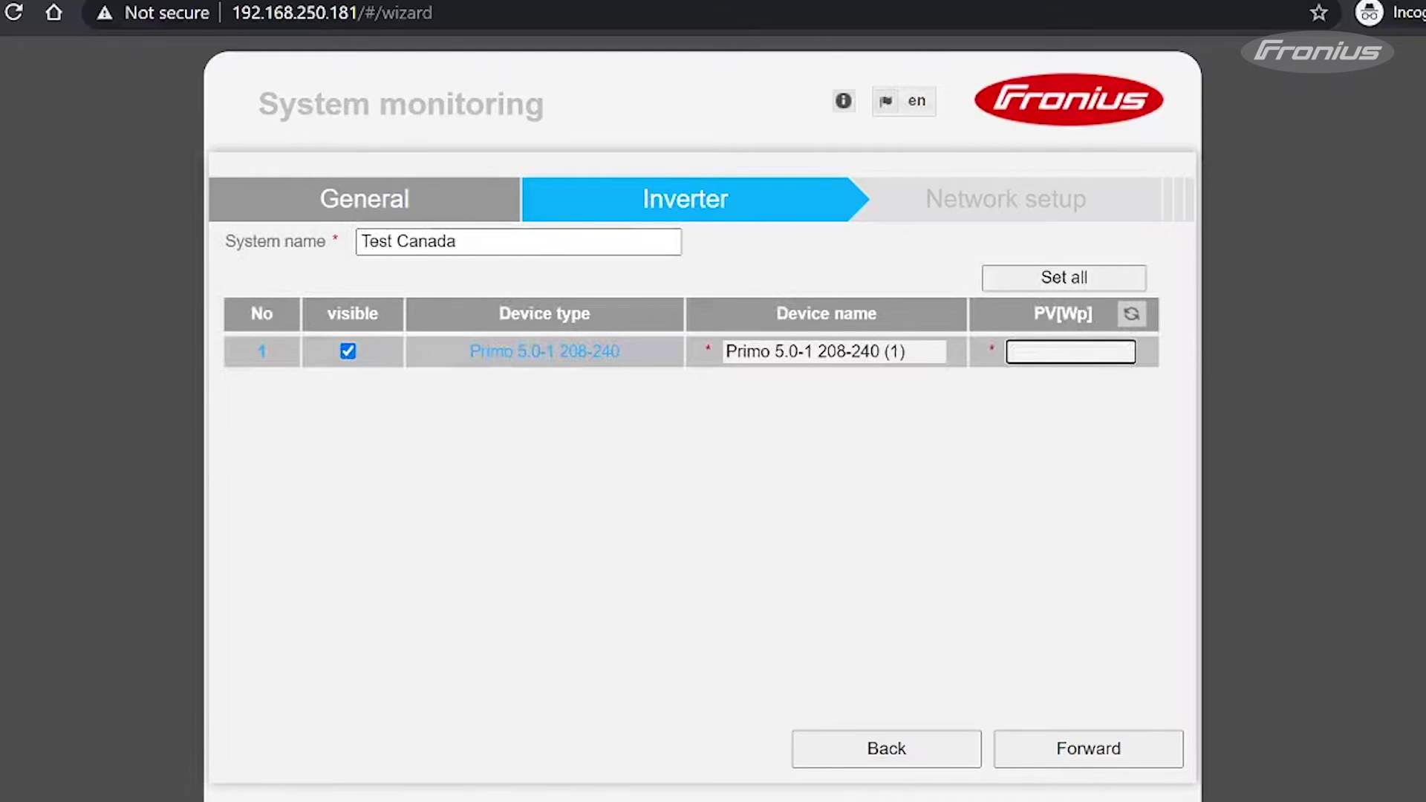
type("000")
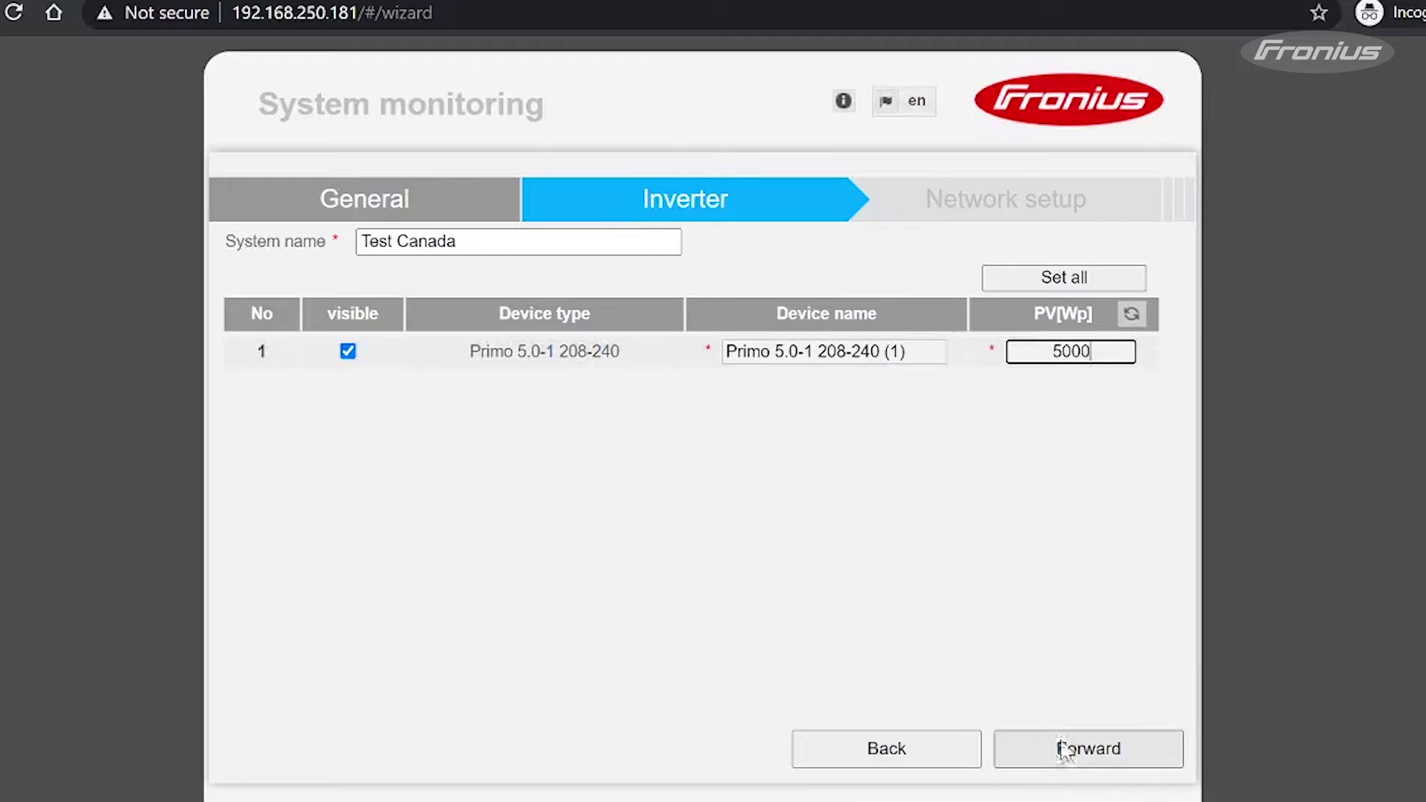
left_click(1065, 752)
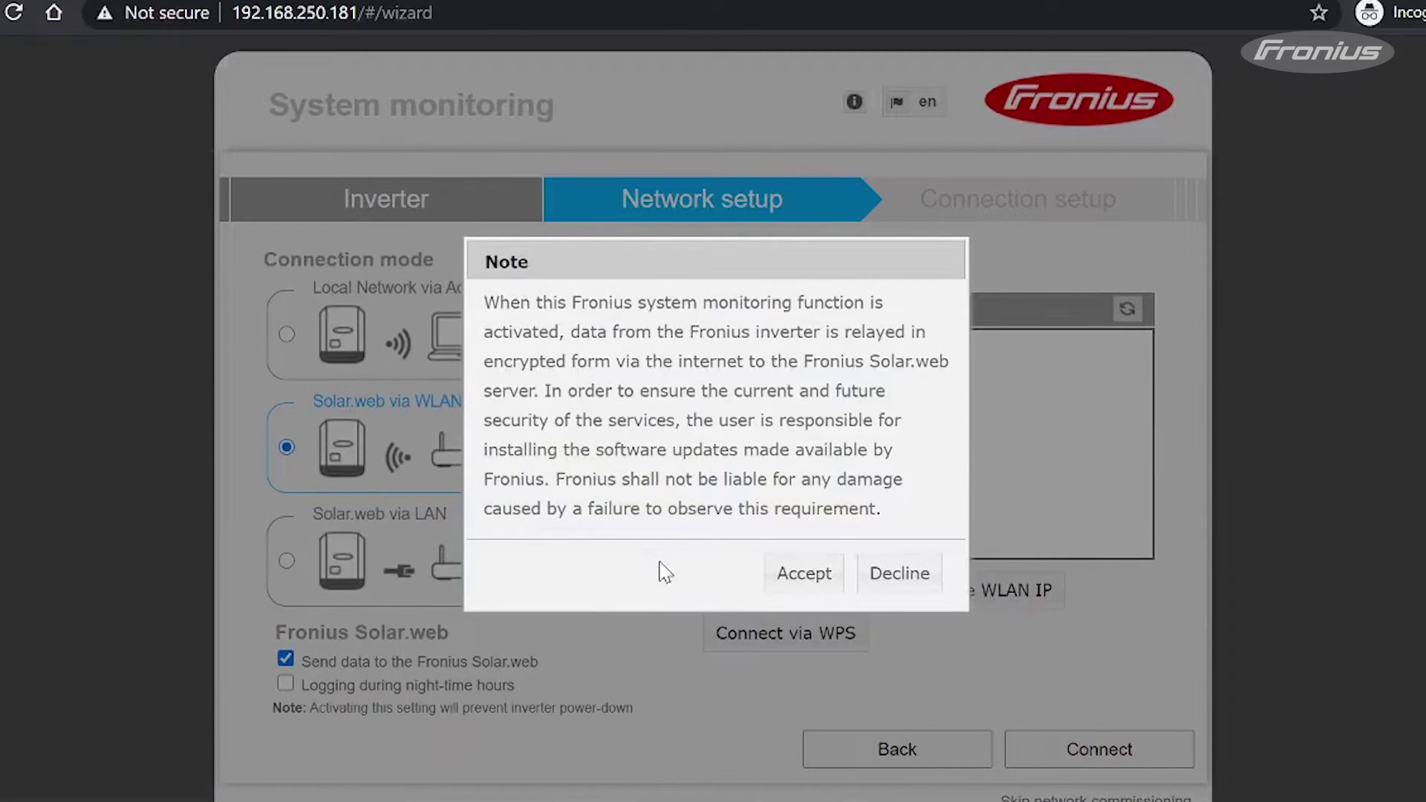
Step: Accept the Solar.web data-relay note and skip network commissioning
left_click(796, 587)
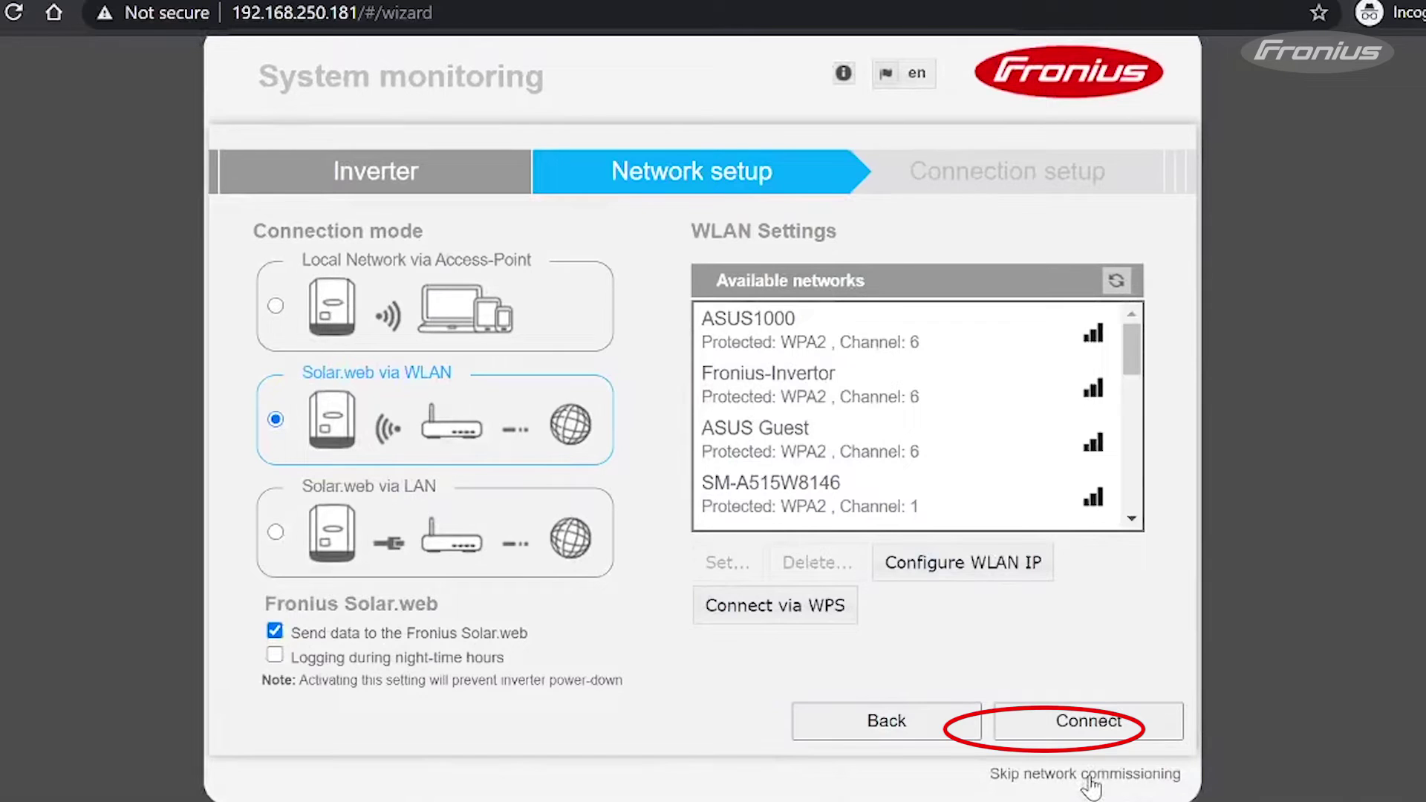
left_click(1091, 777)
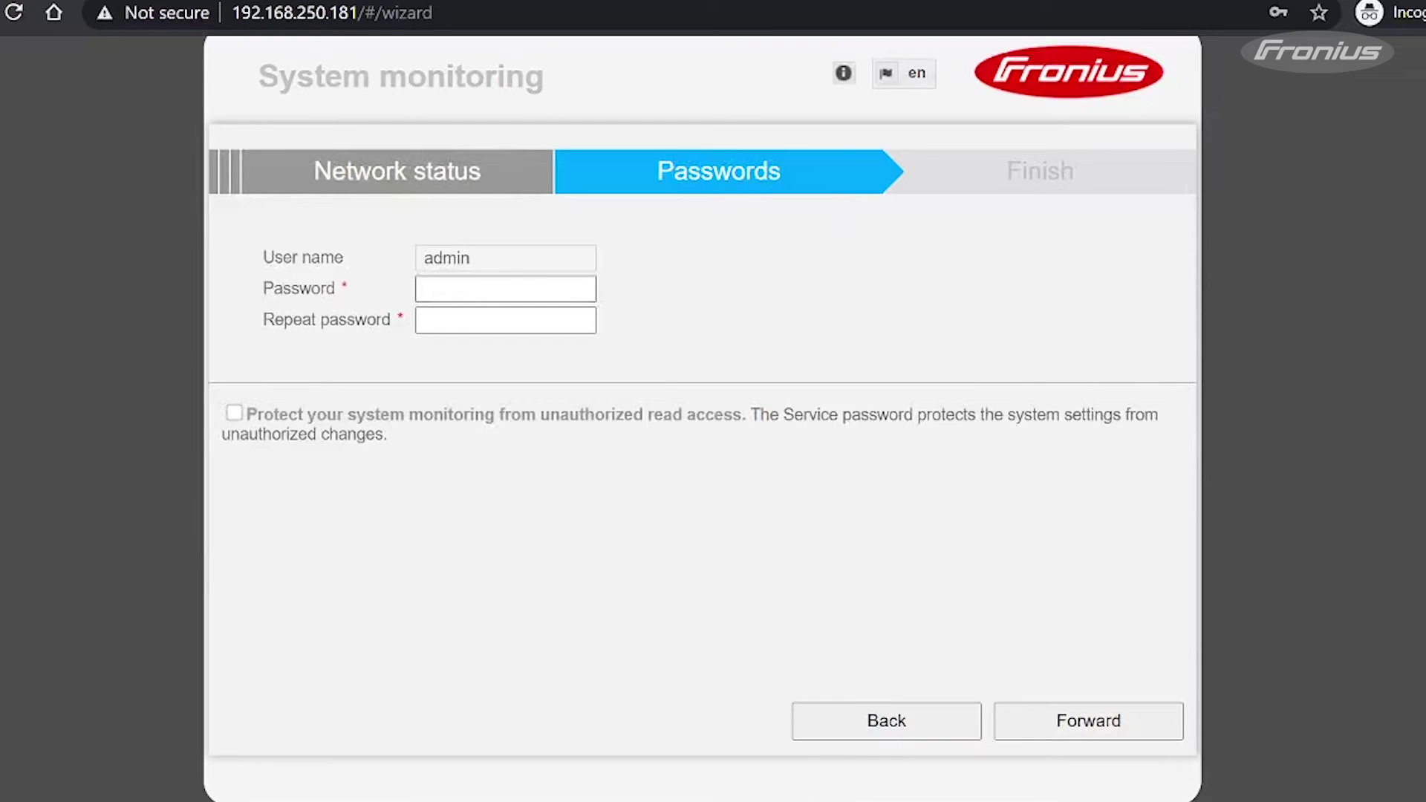
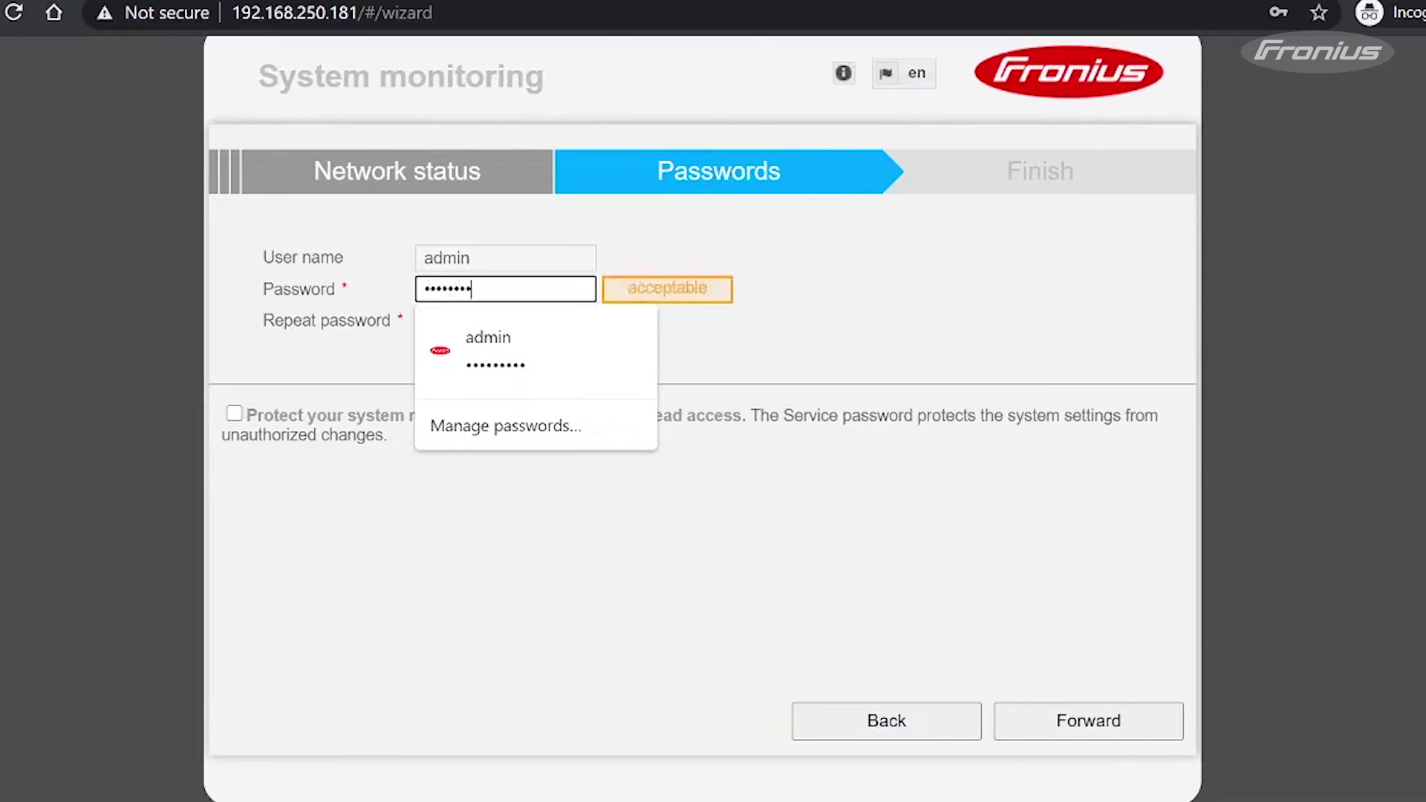
Step: Enter and confirm the admin password, then finish the wizard
key("Tab")
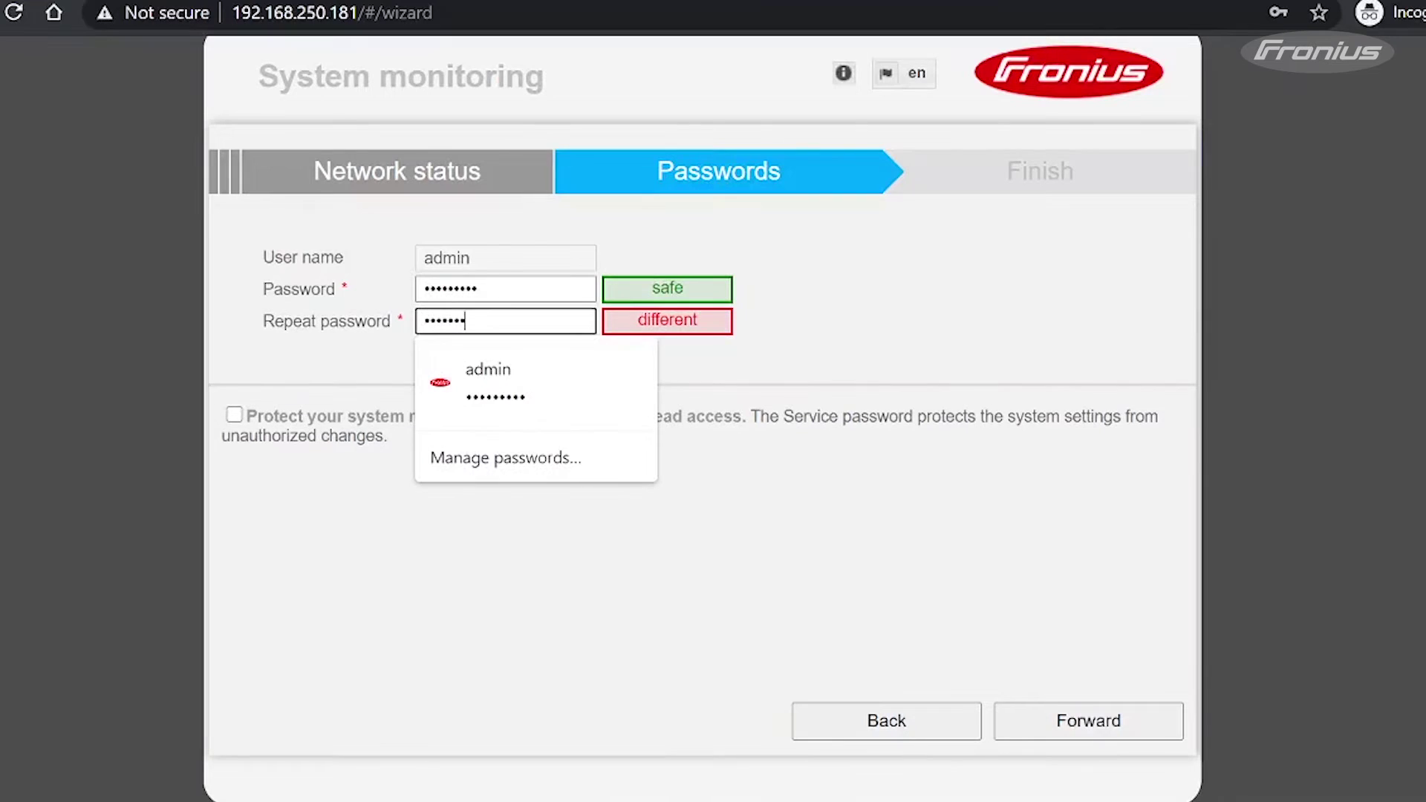
left_click(860, 416)
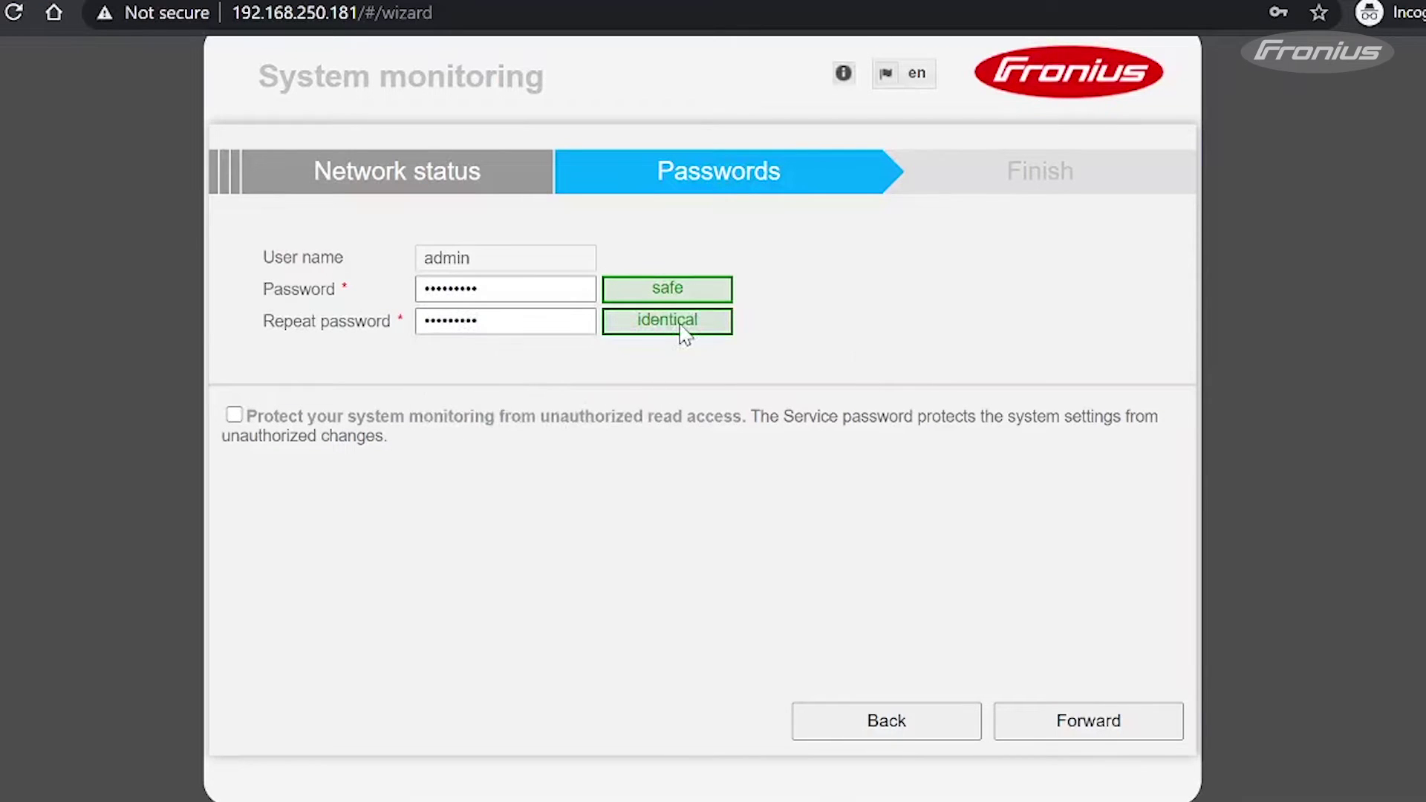
left_click(1059, 736)
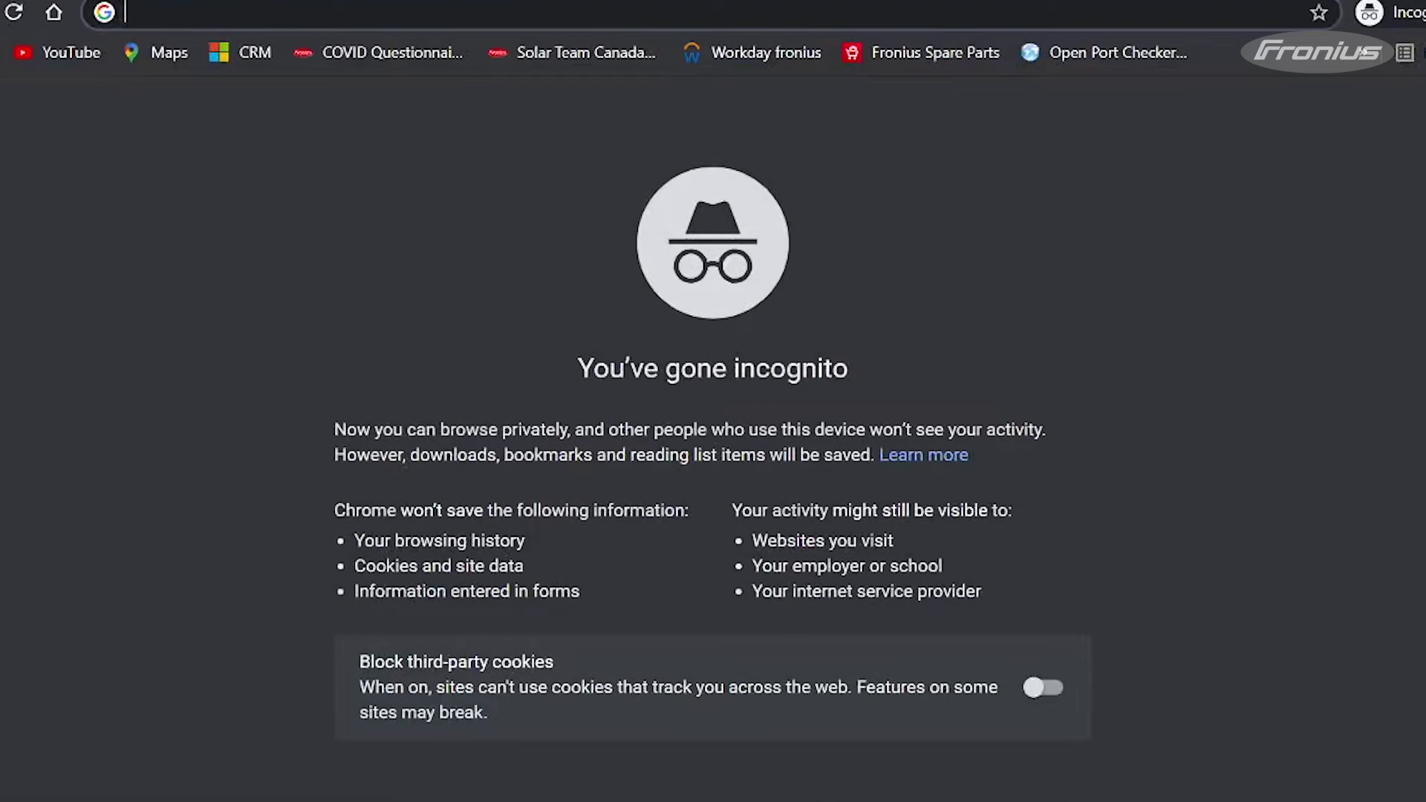
type("wwww")
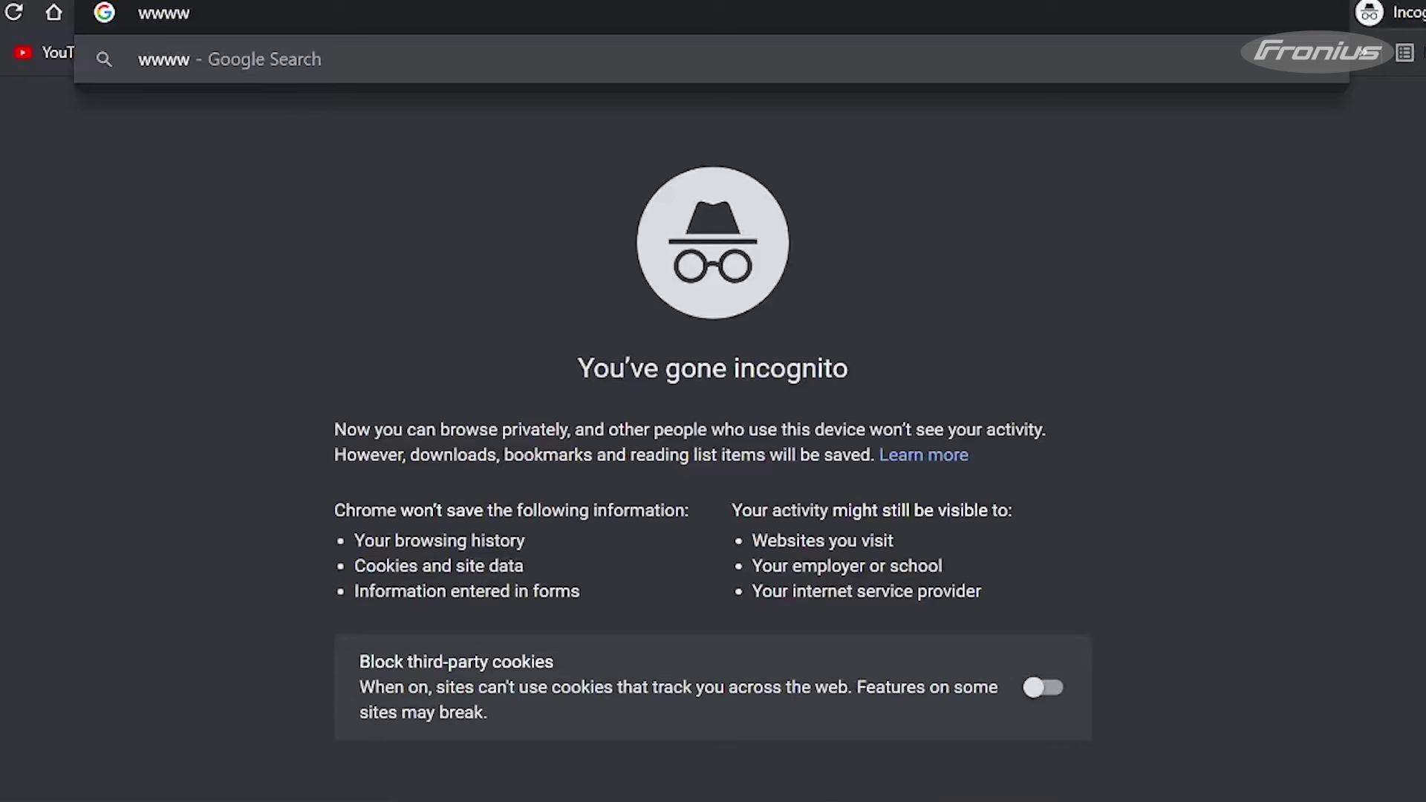
key("BackSpace")
type(".solarw")
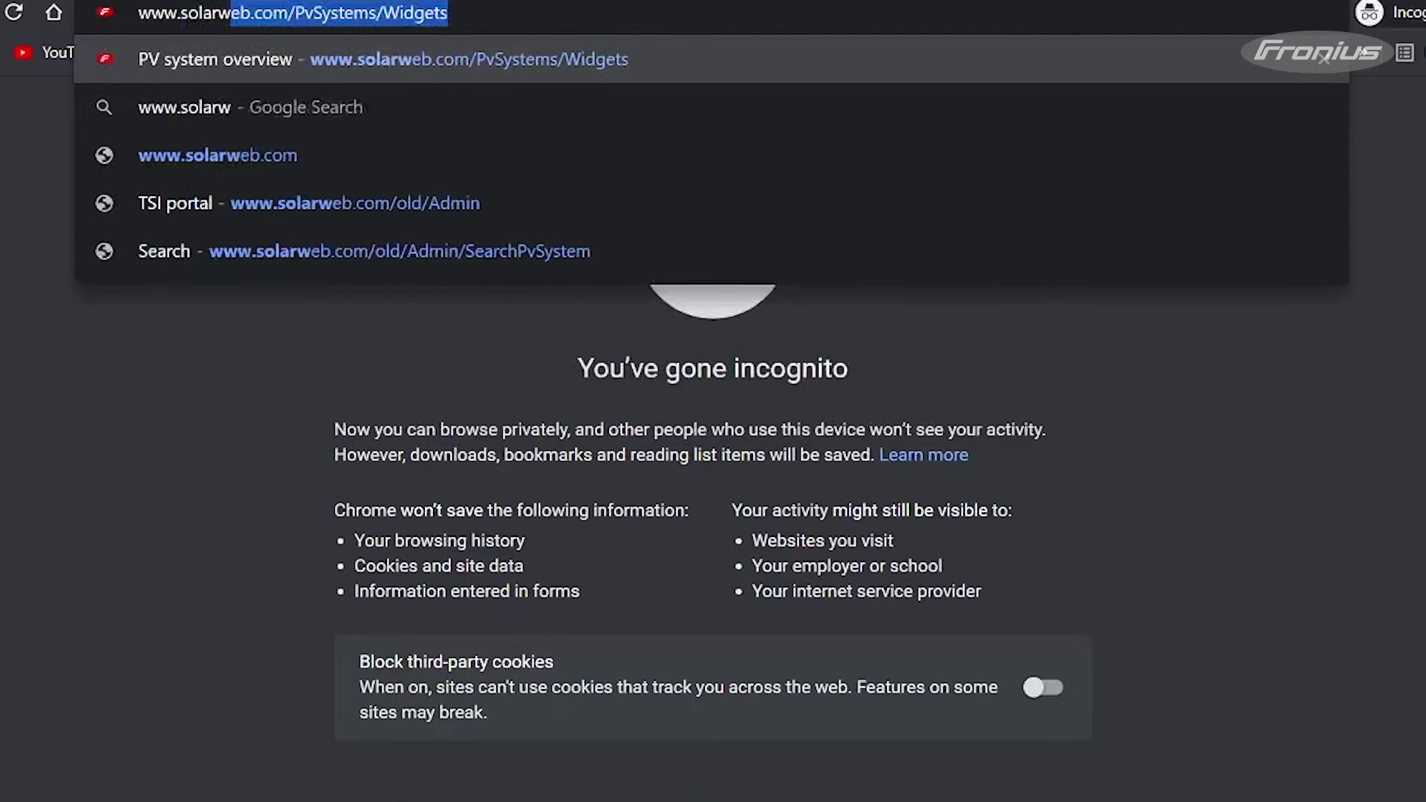
type("en")
key("BackSpace")
type("b")
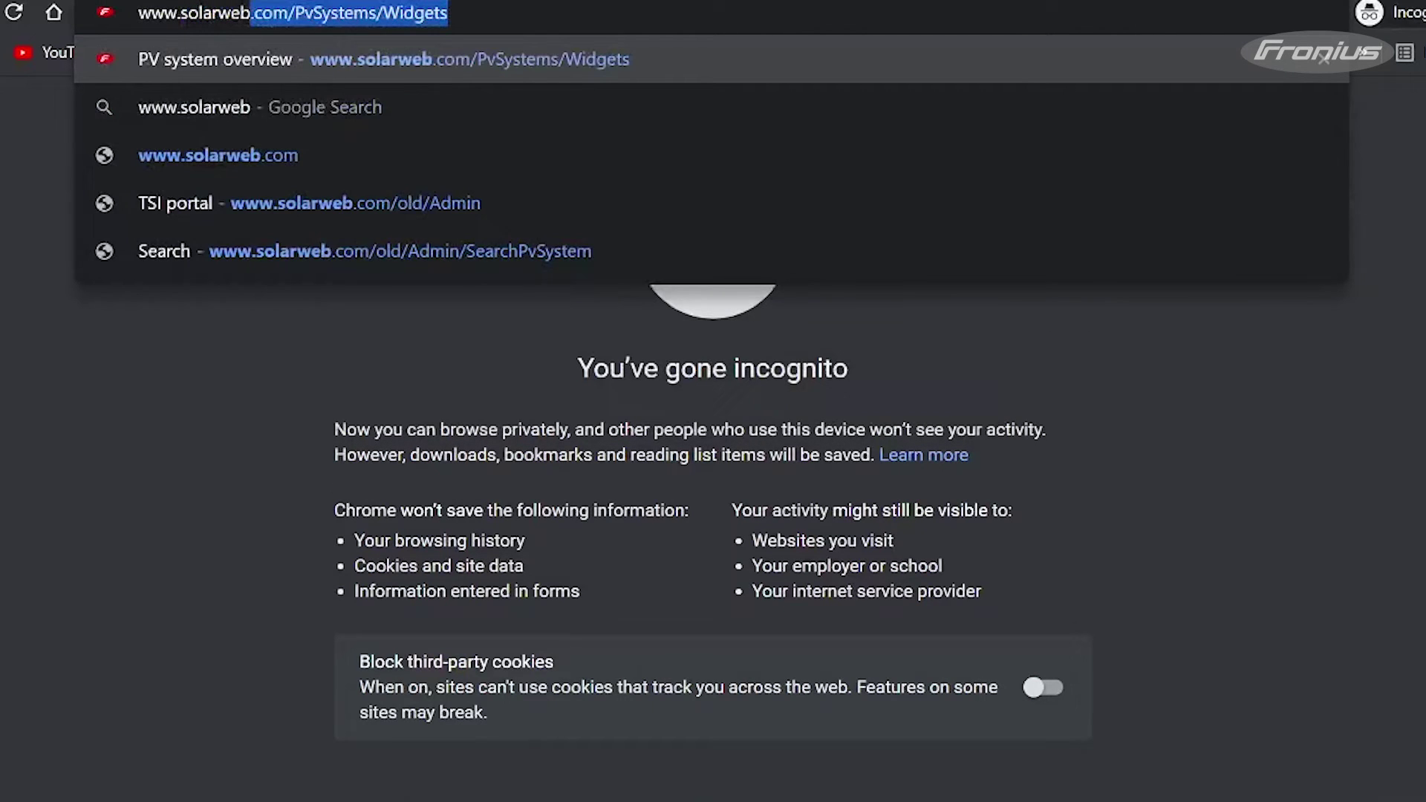
type(".com")
key("Return")
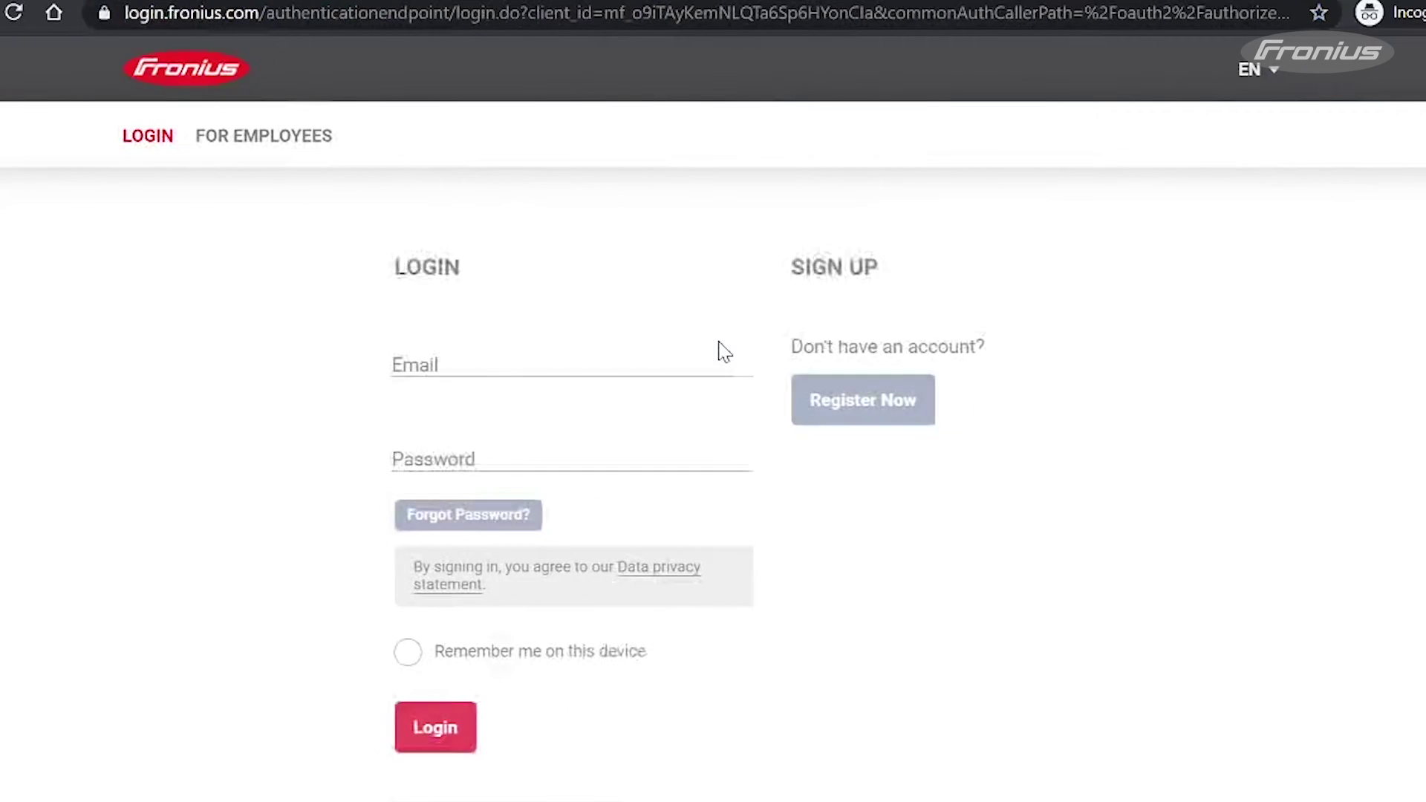
Step: Log in to Solar.web with the account email and password
left_click(787, 412)
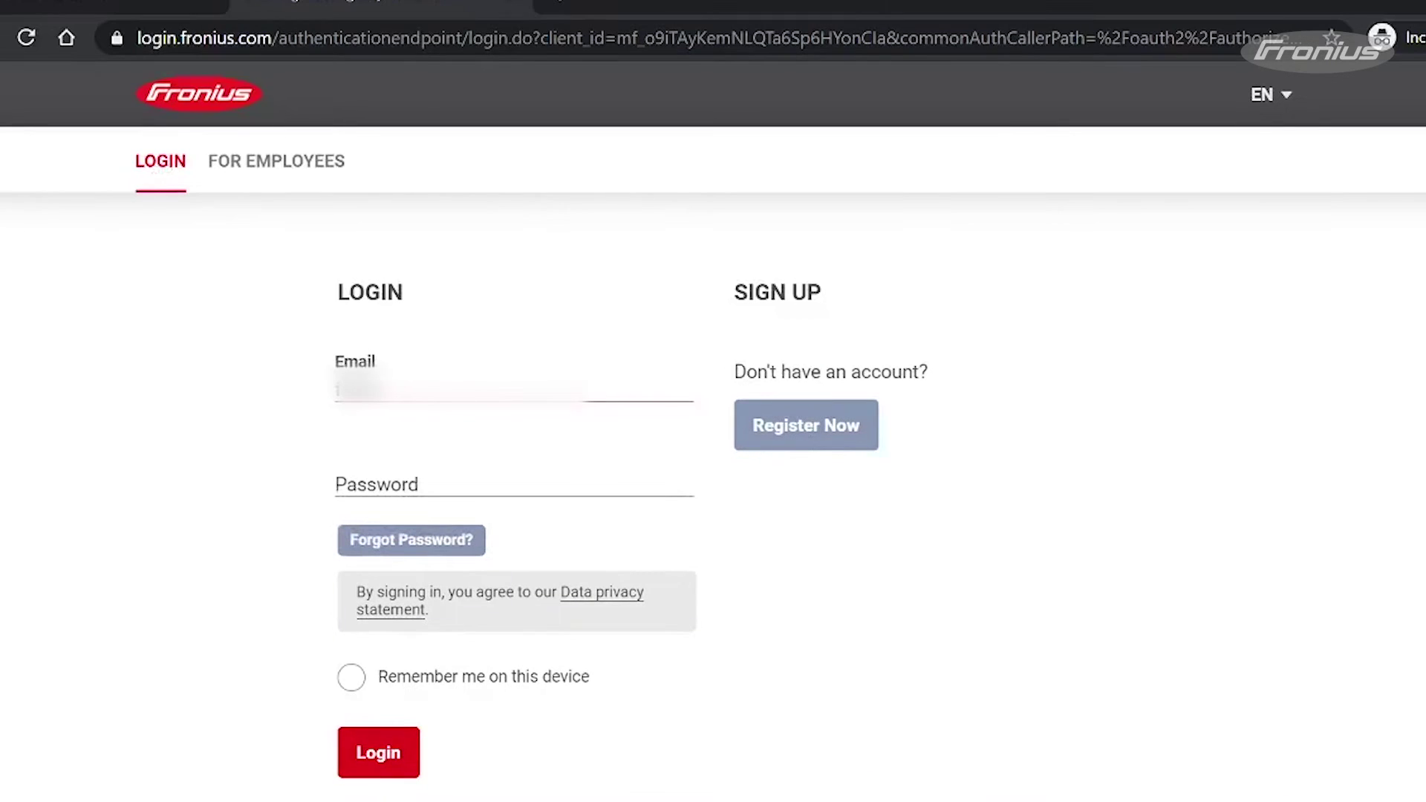
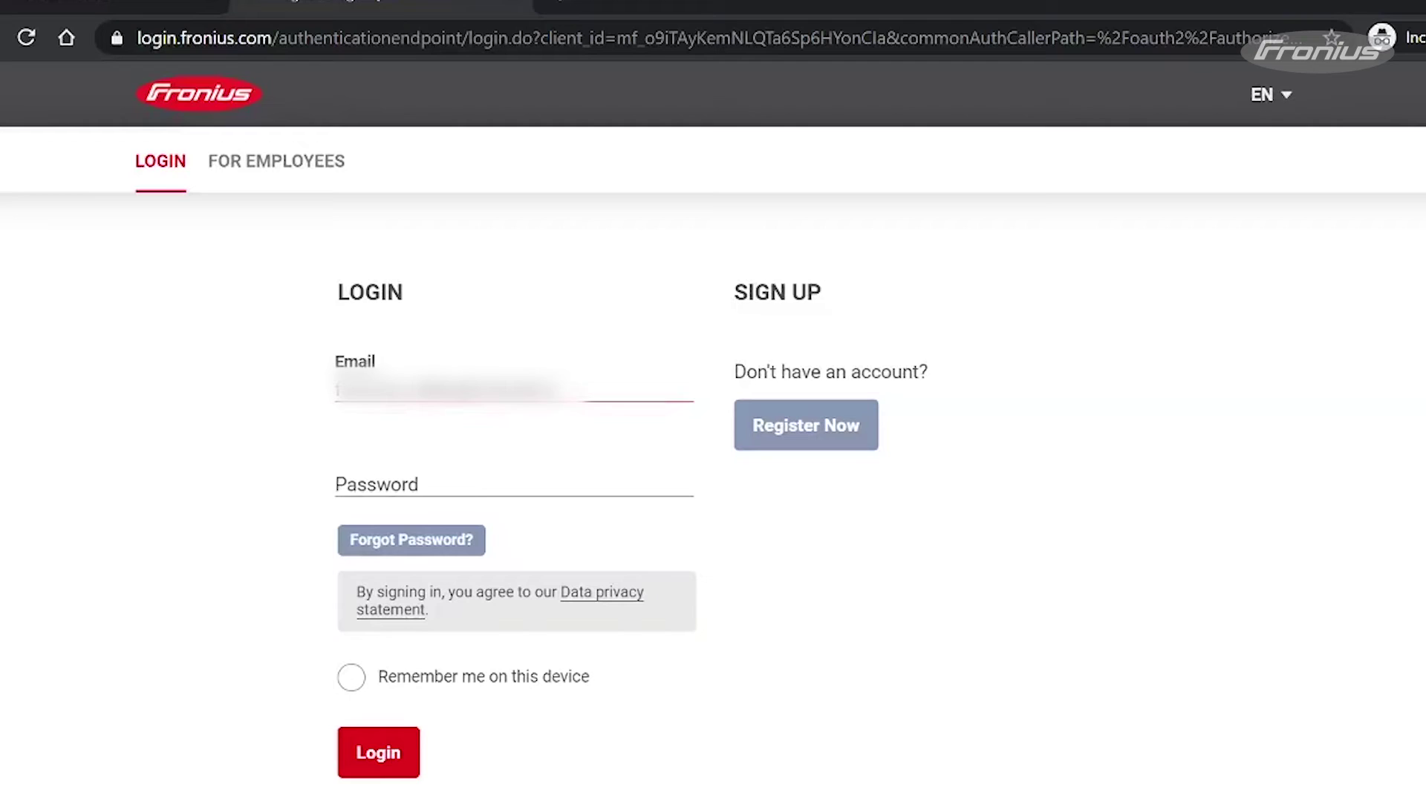
key("Tab")
type("*******")
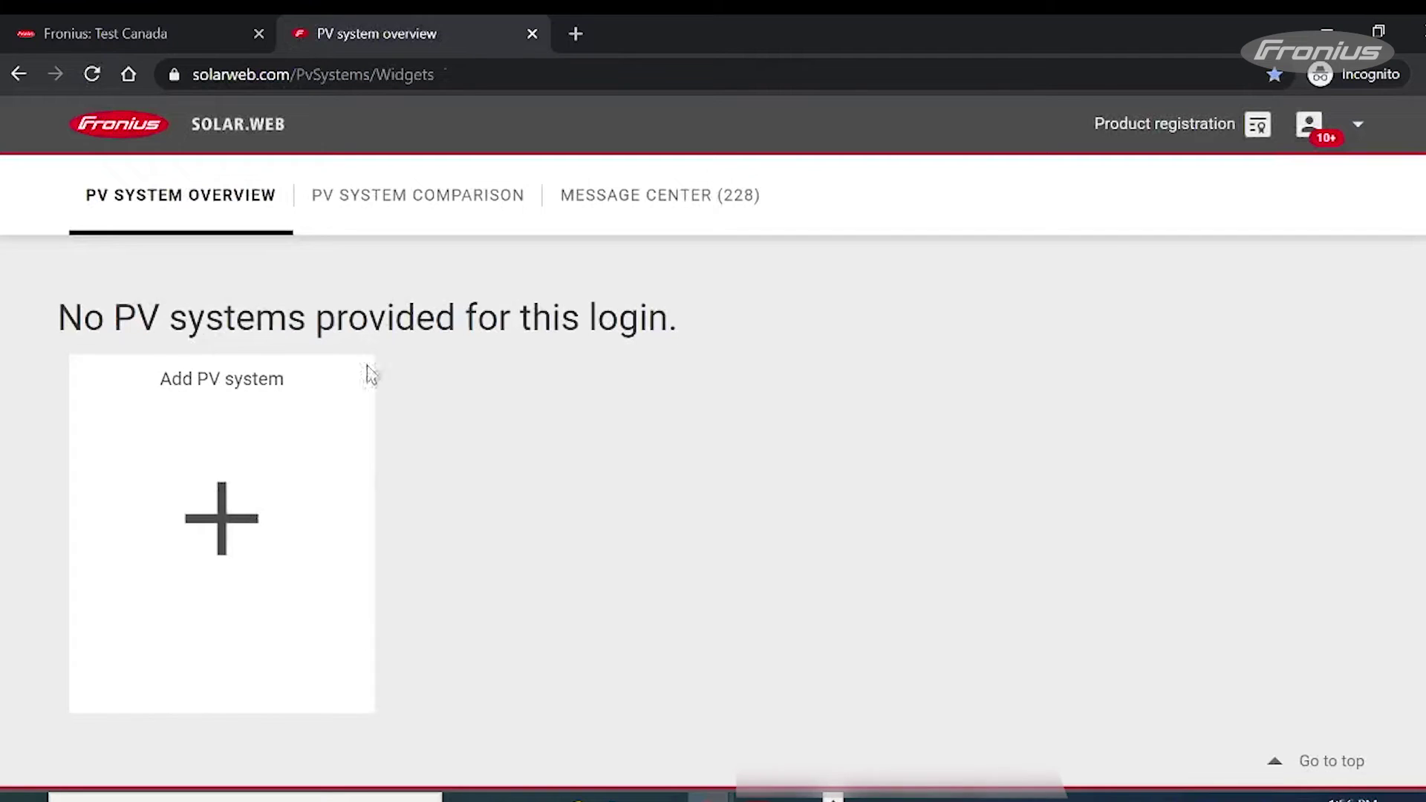
Step: Add a PV system named Test Canada with a Datamanager, datalogger ID 240.220229
left_click(231, 506)
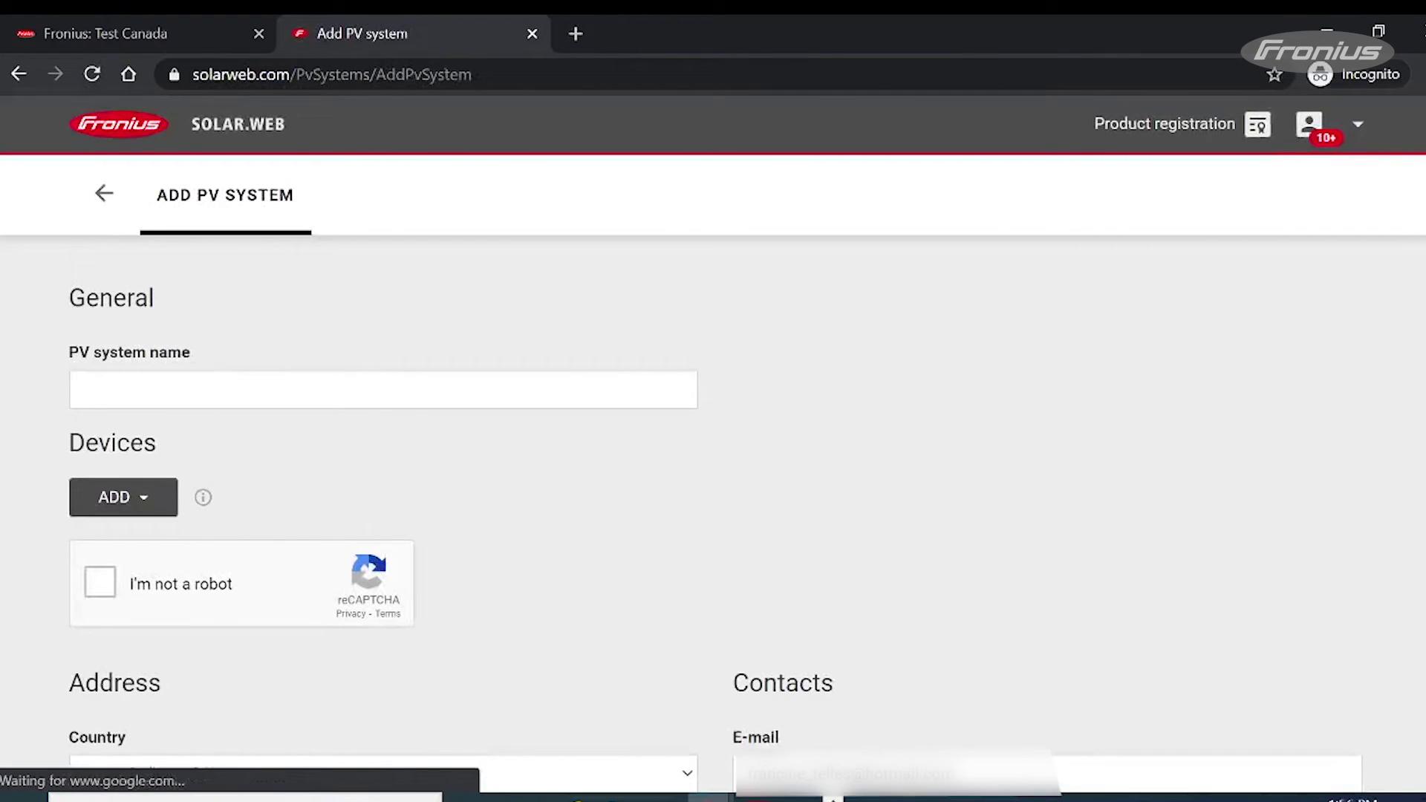
type("T")
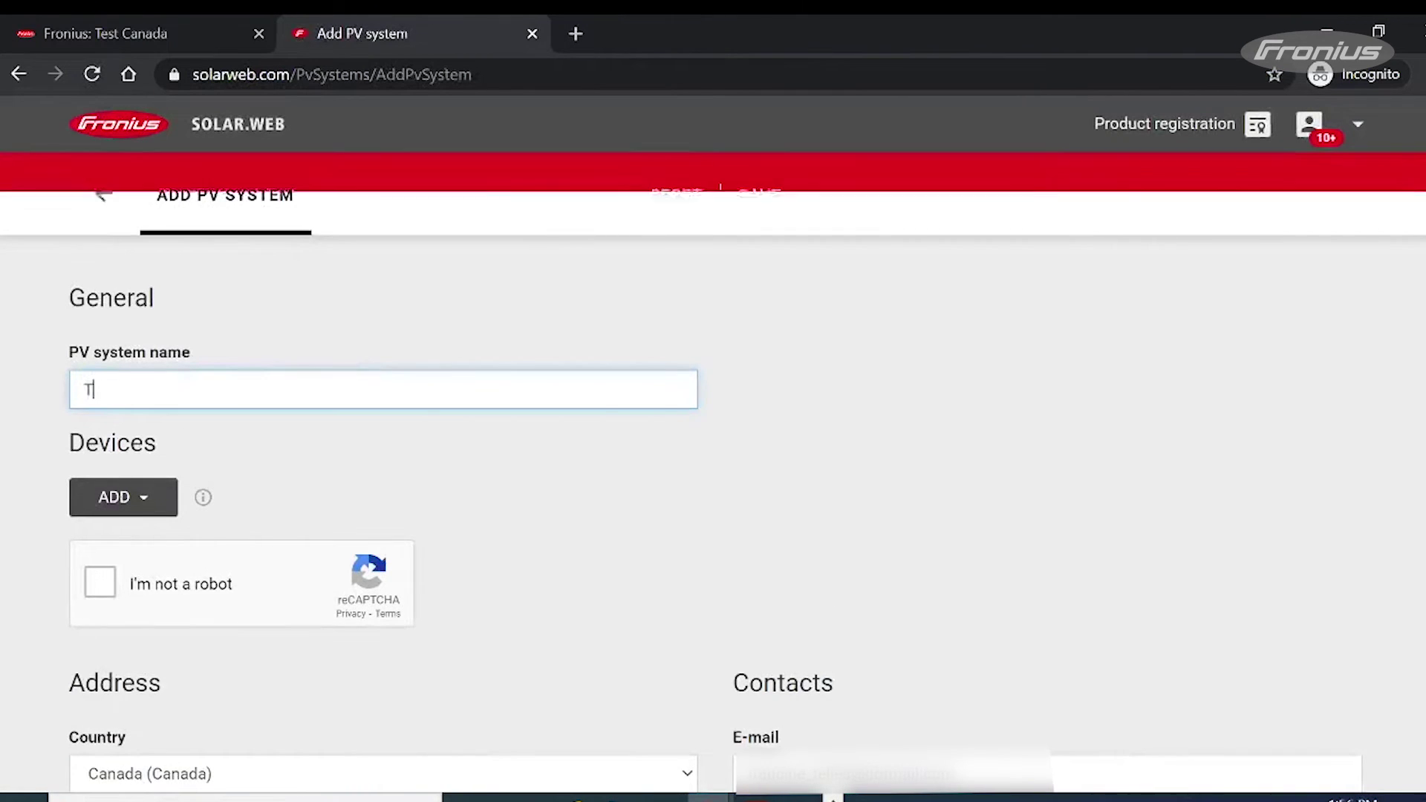
type("est Canada")
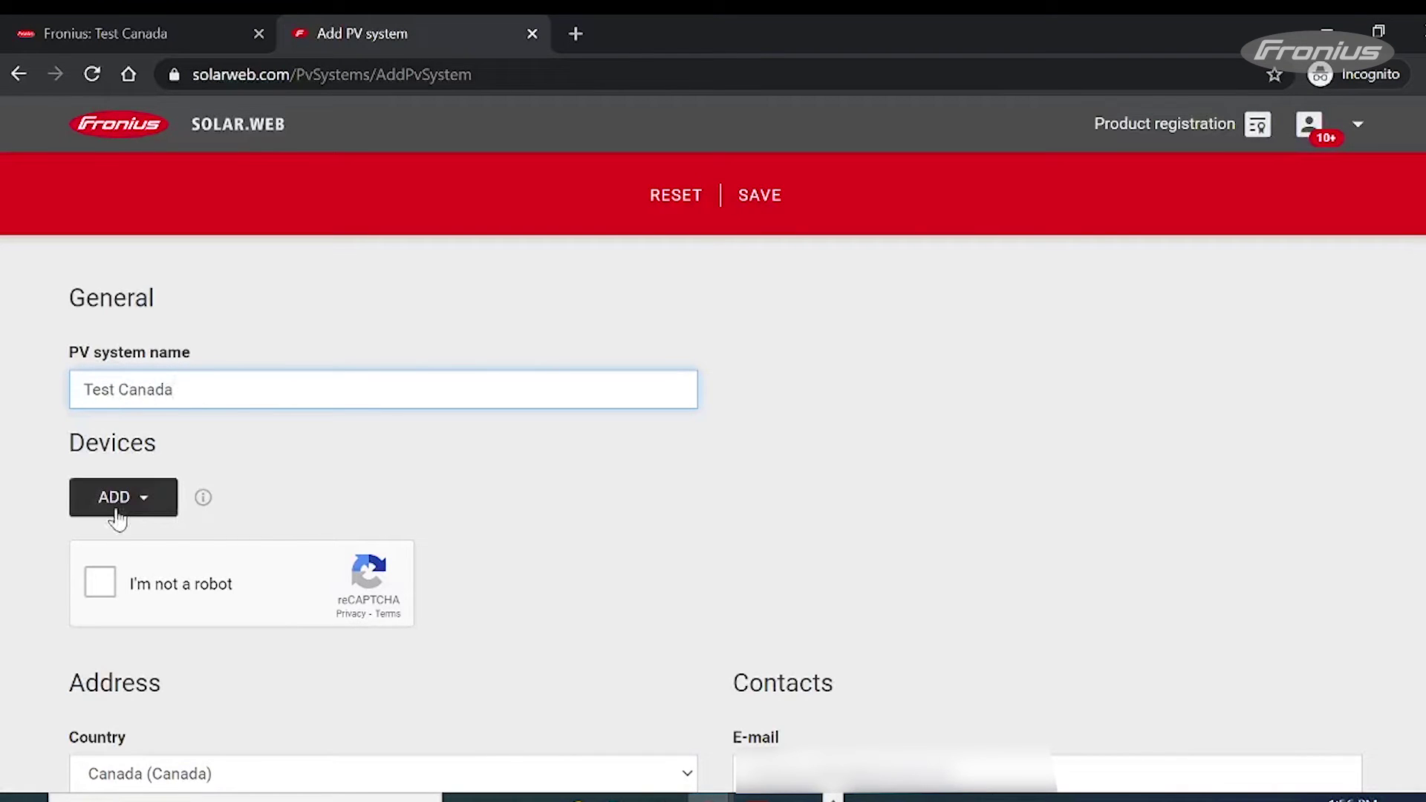
left_click(117, 502)
left_click(123, 544)
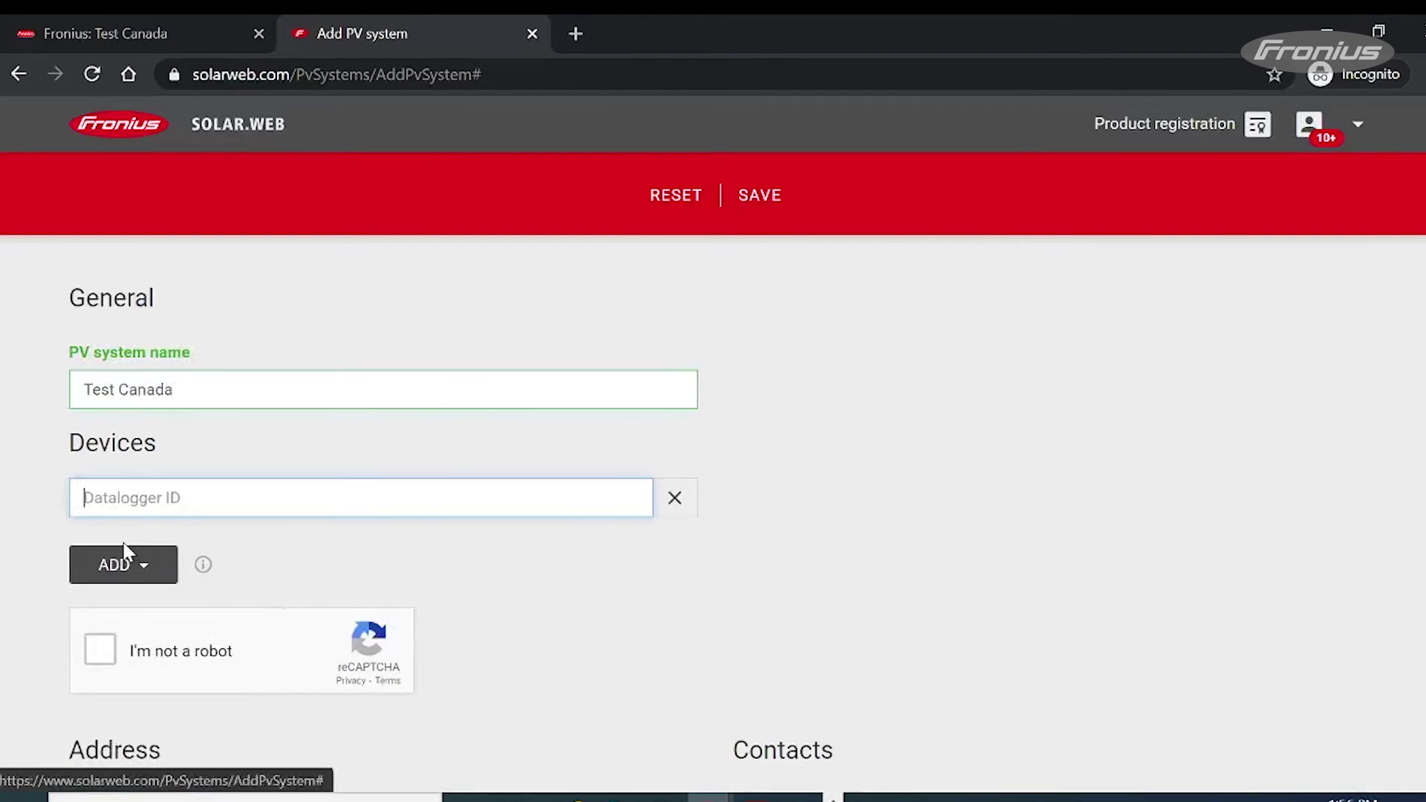
type("240.220229")
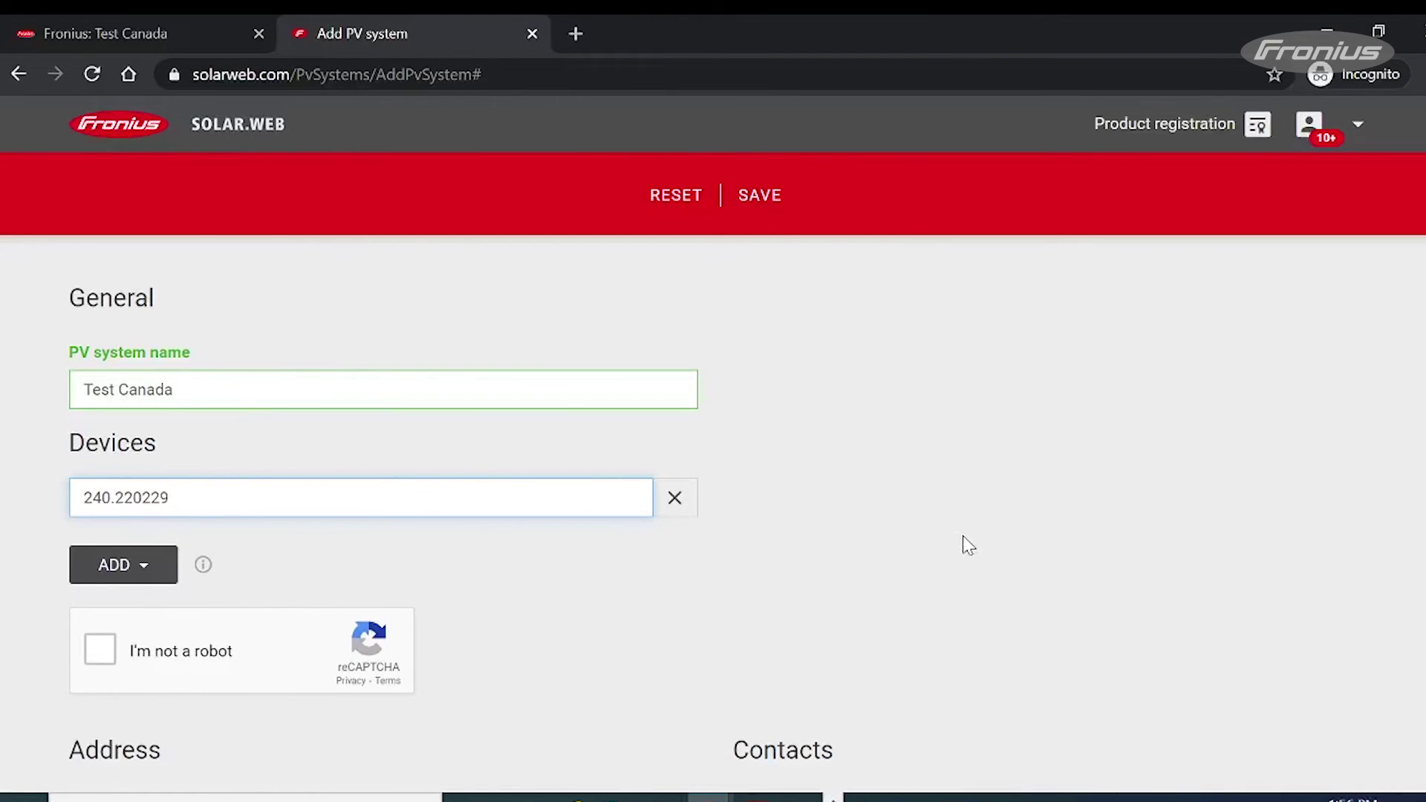
scroll(968, 547, "down", 1)
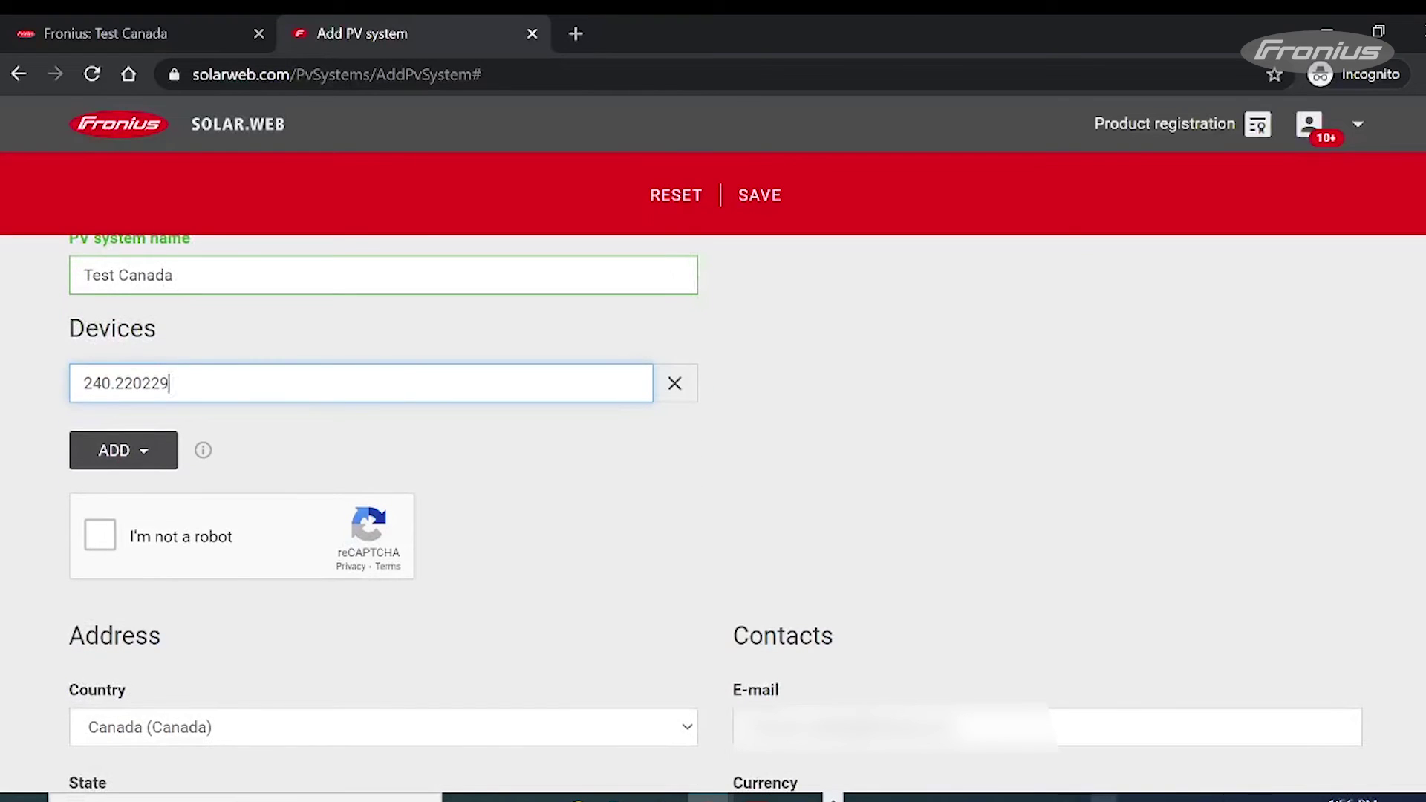
Step: Verify datalogger ID 240.220229, pass the robot check and save Test Canada
left_click(1260, 799)
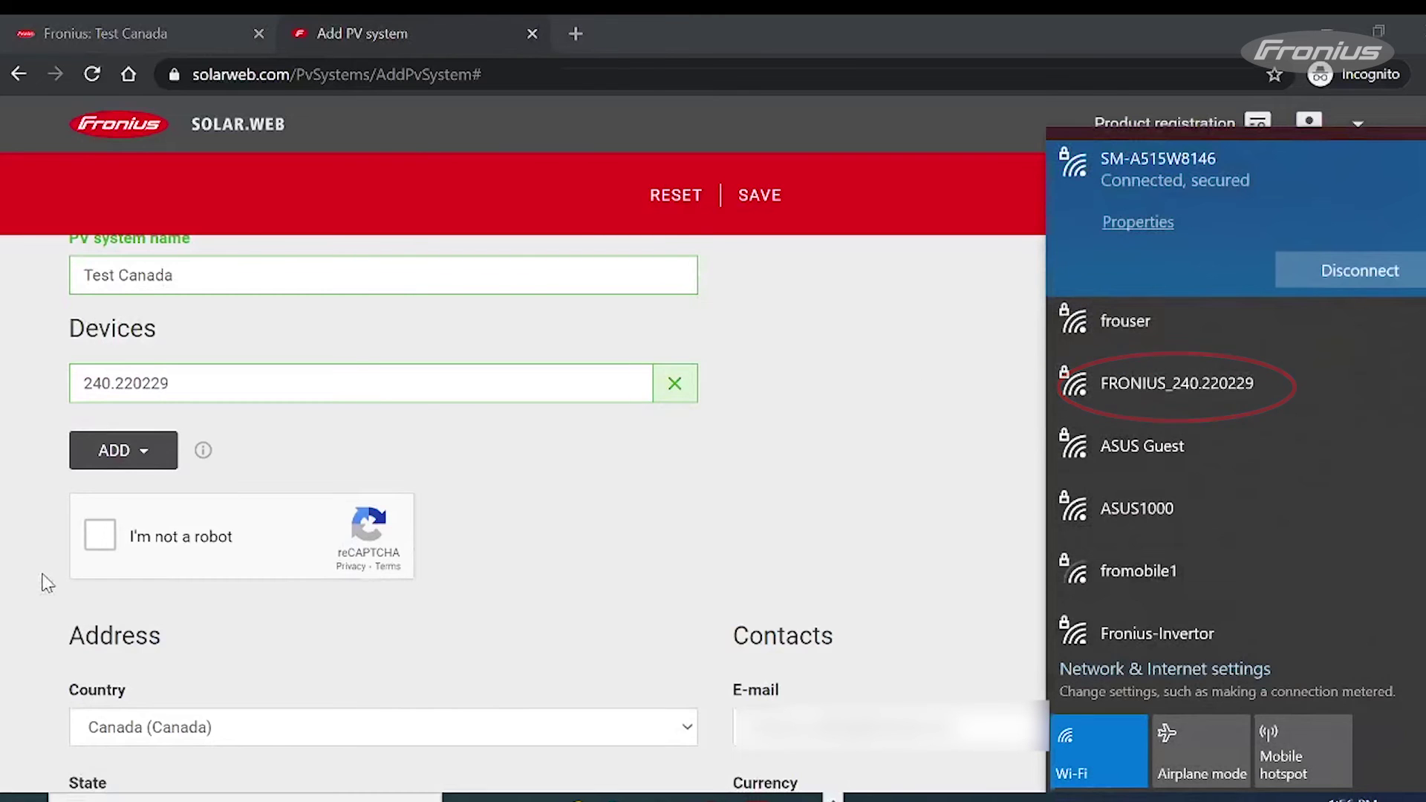
left_click(100, 535)
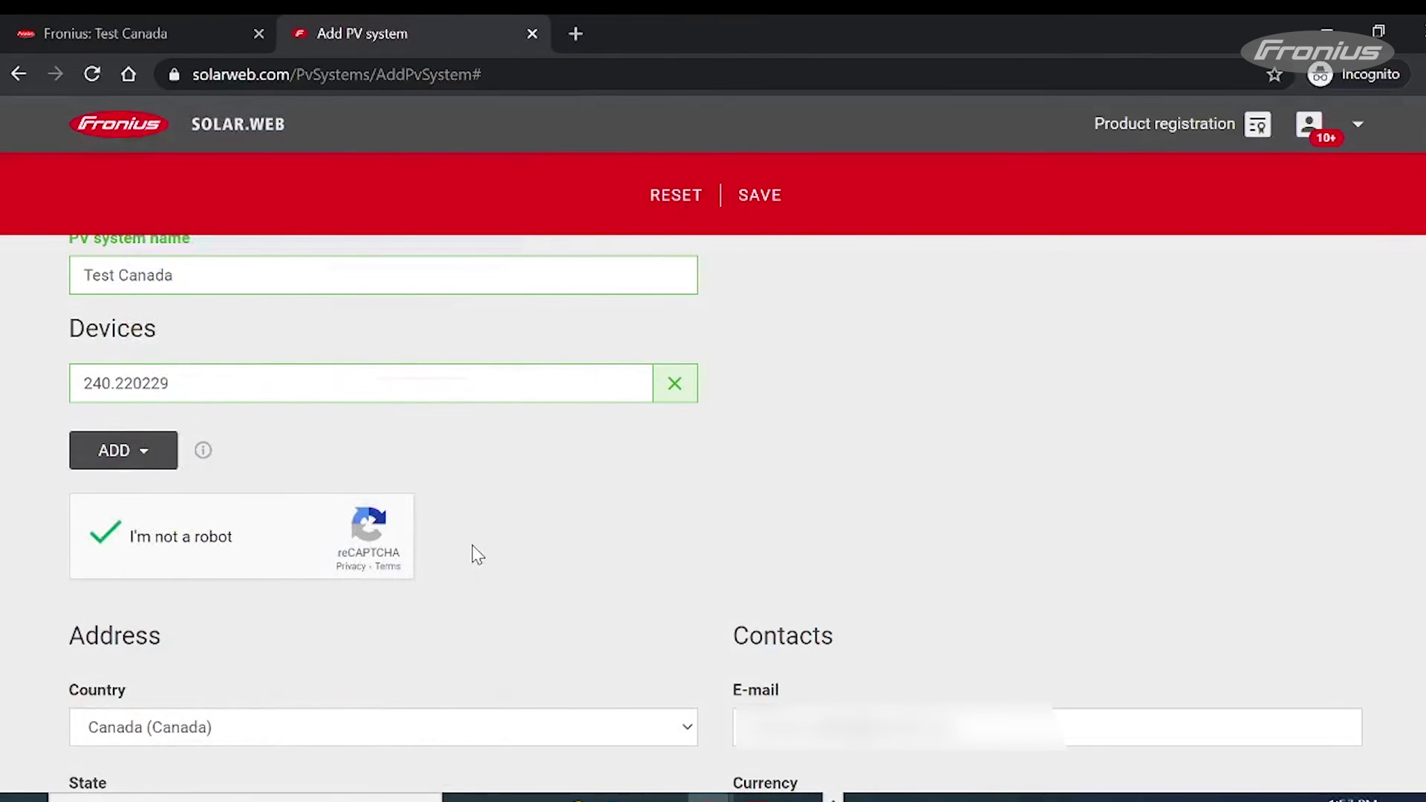
scroll(476, 555, "down", 2)
scroll(475, 555, "down", 1)
scroll(476, 556, "down", 1)
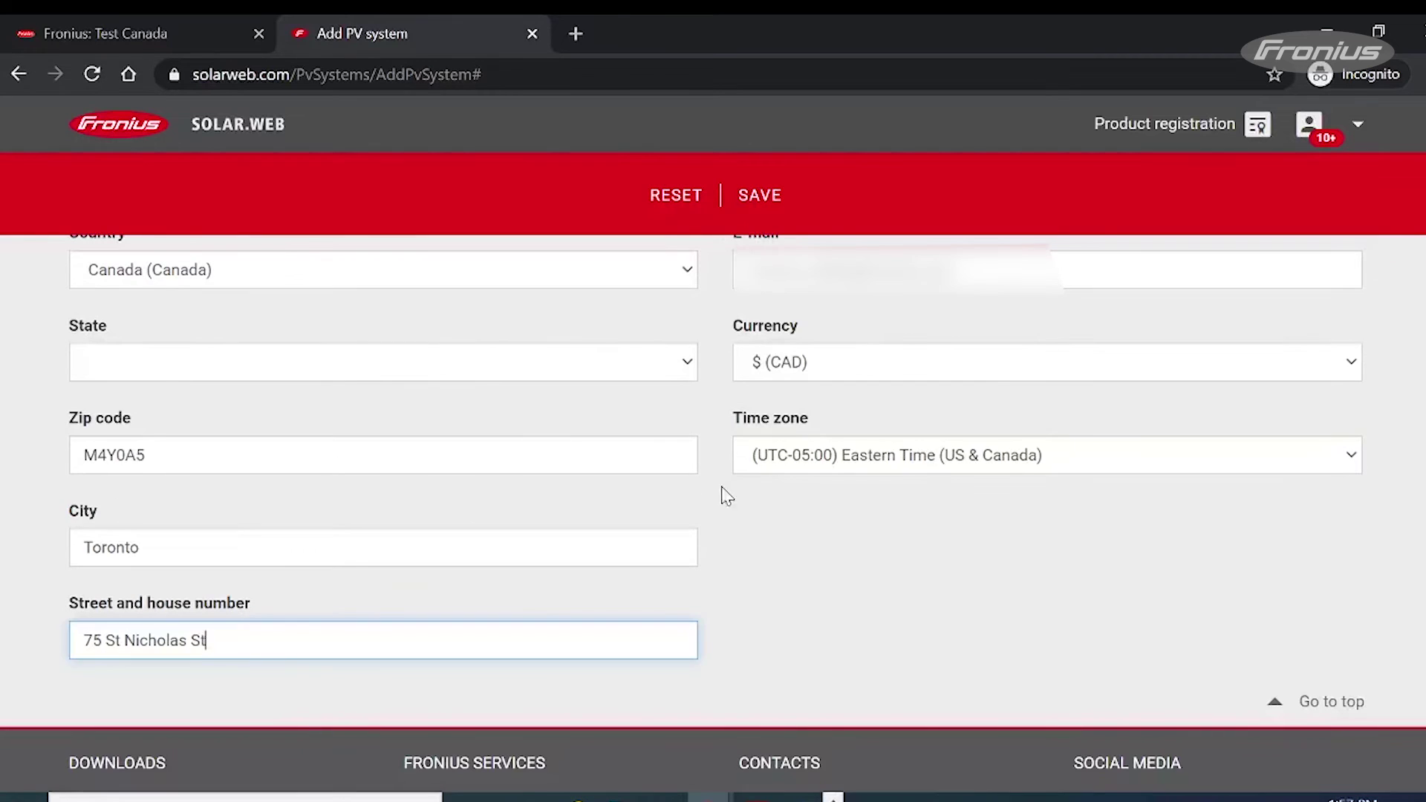
left_click(757, 202)
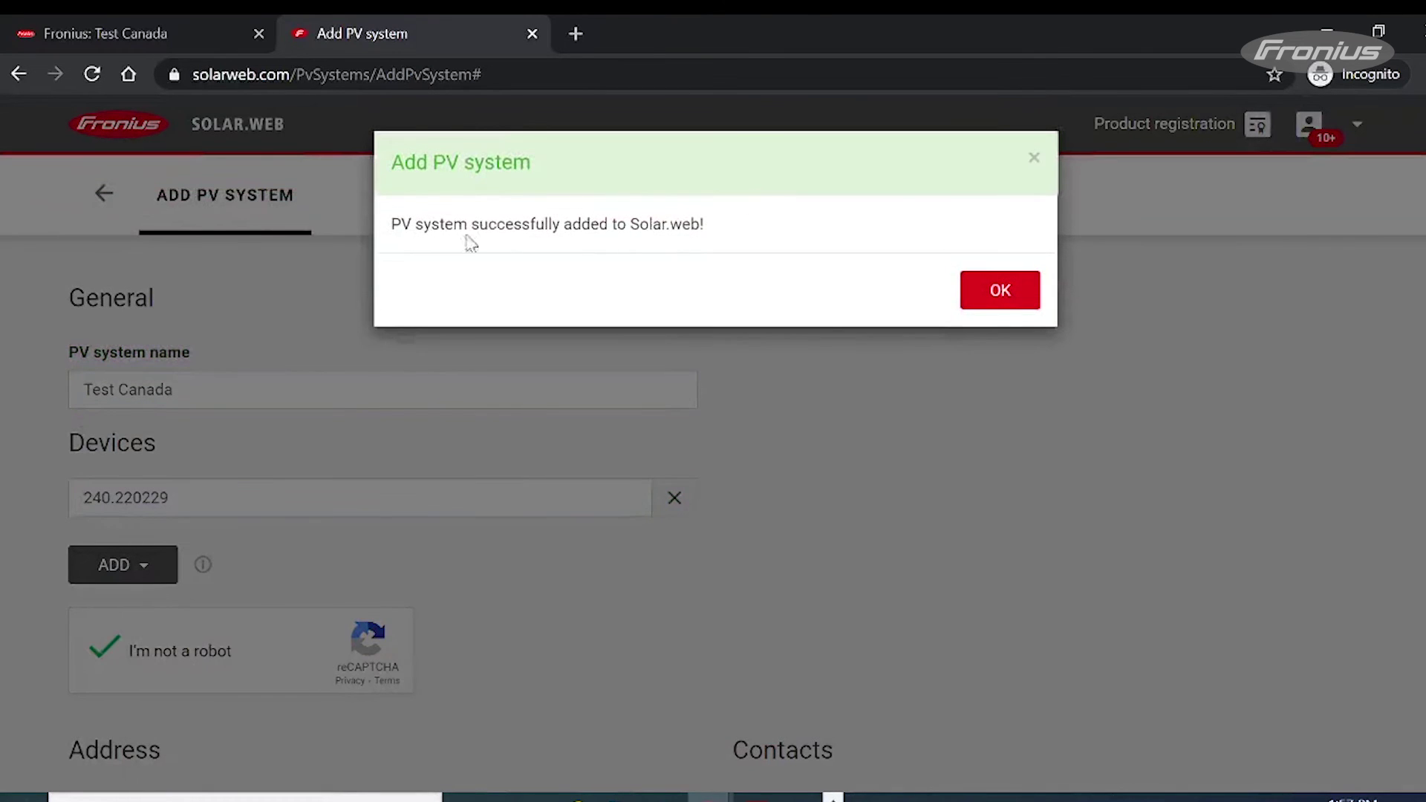
Step: Confirm the success dialog, dismiss the 'PV system deleted' banner, and open Test Canada's settings
left_click(1006, 303)
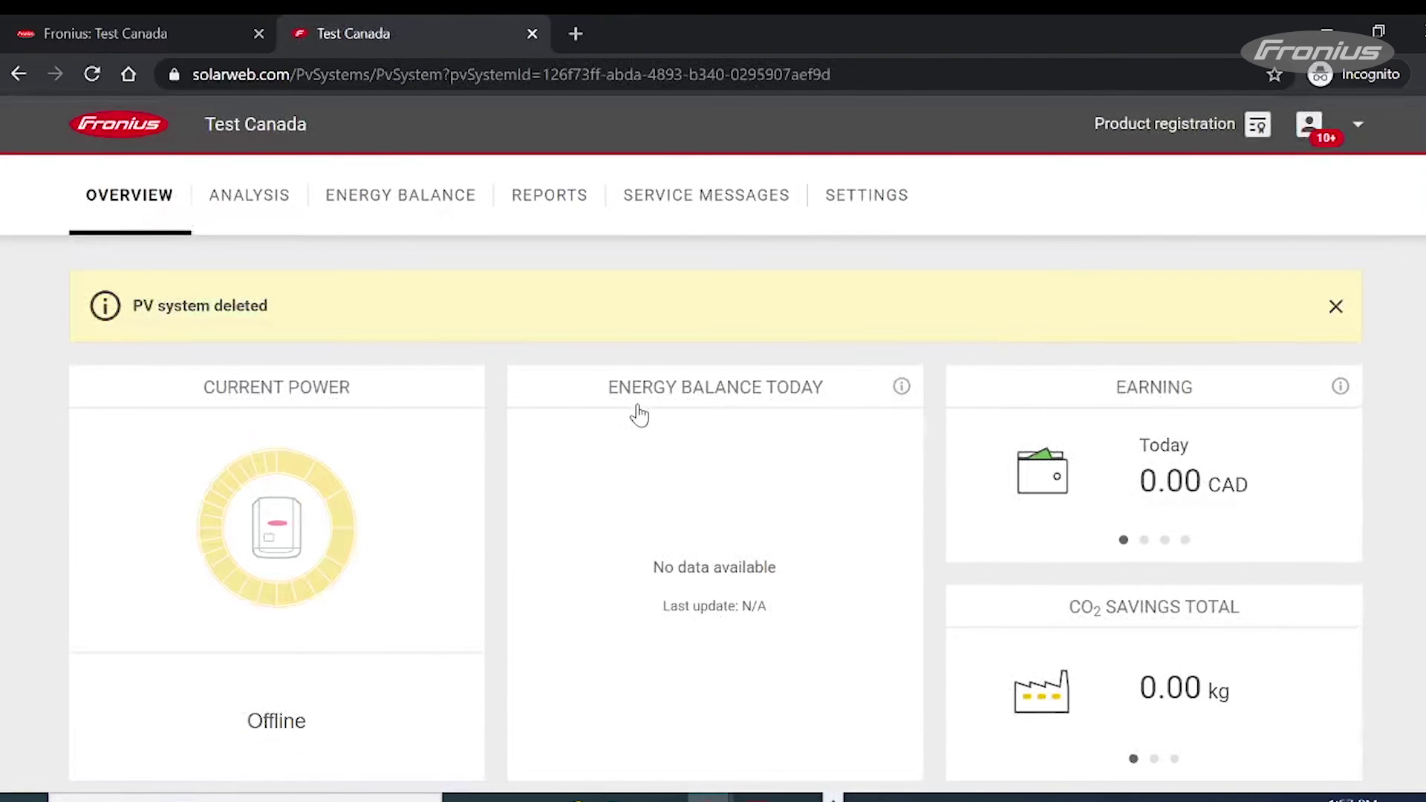
scroll(637, 414, "down", 1)
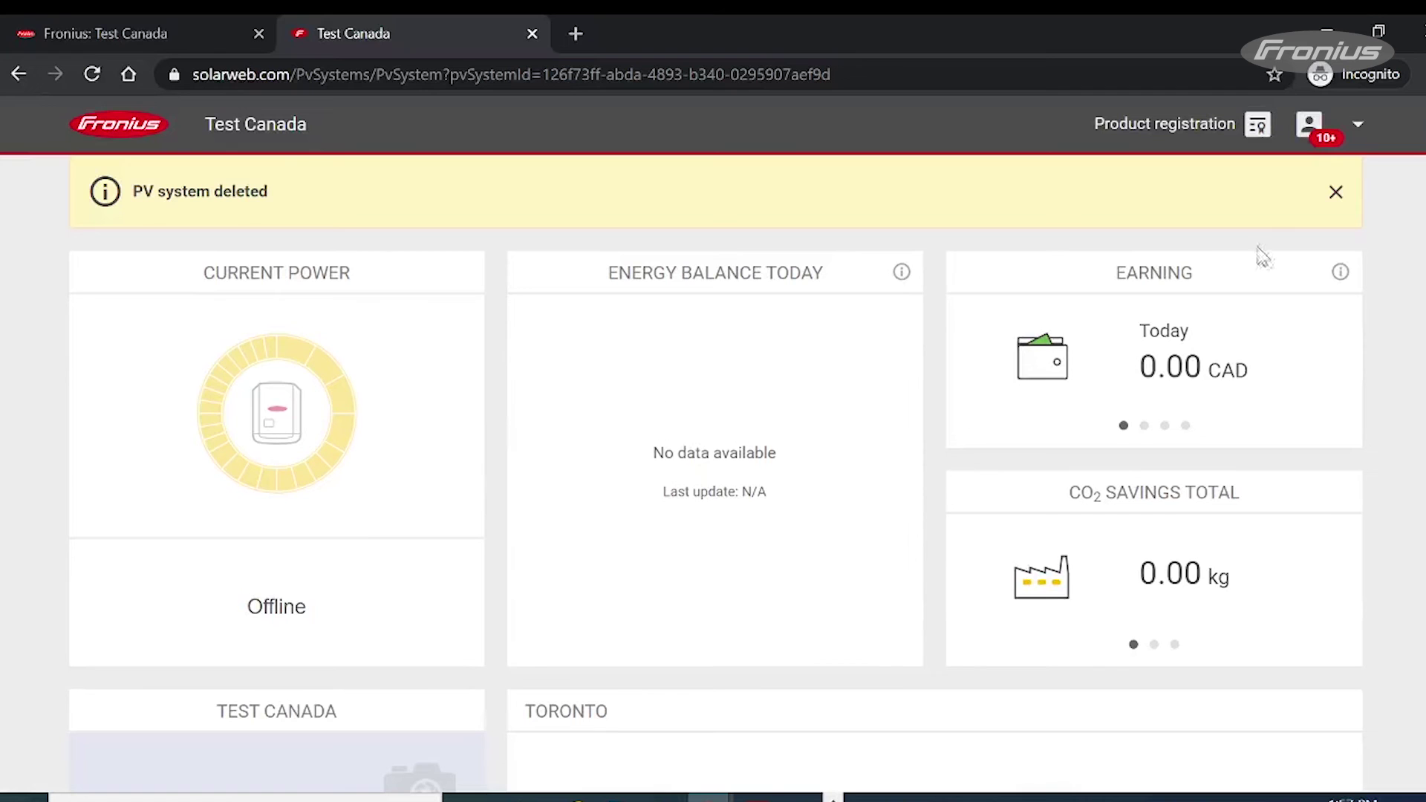
left_click(1336, 193)
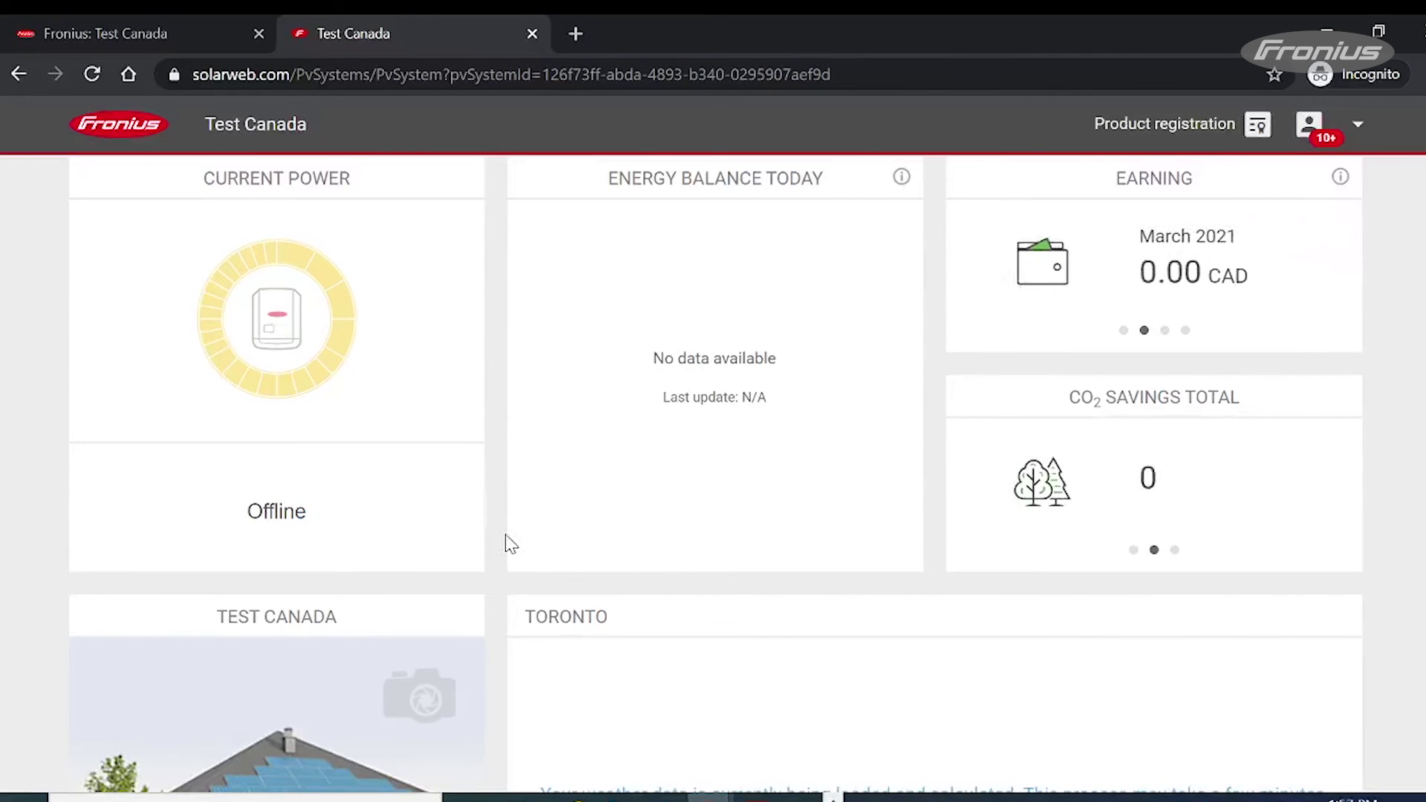
scroll(507, 544, "up", 2)
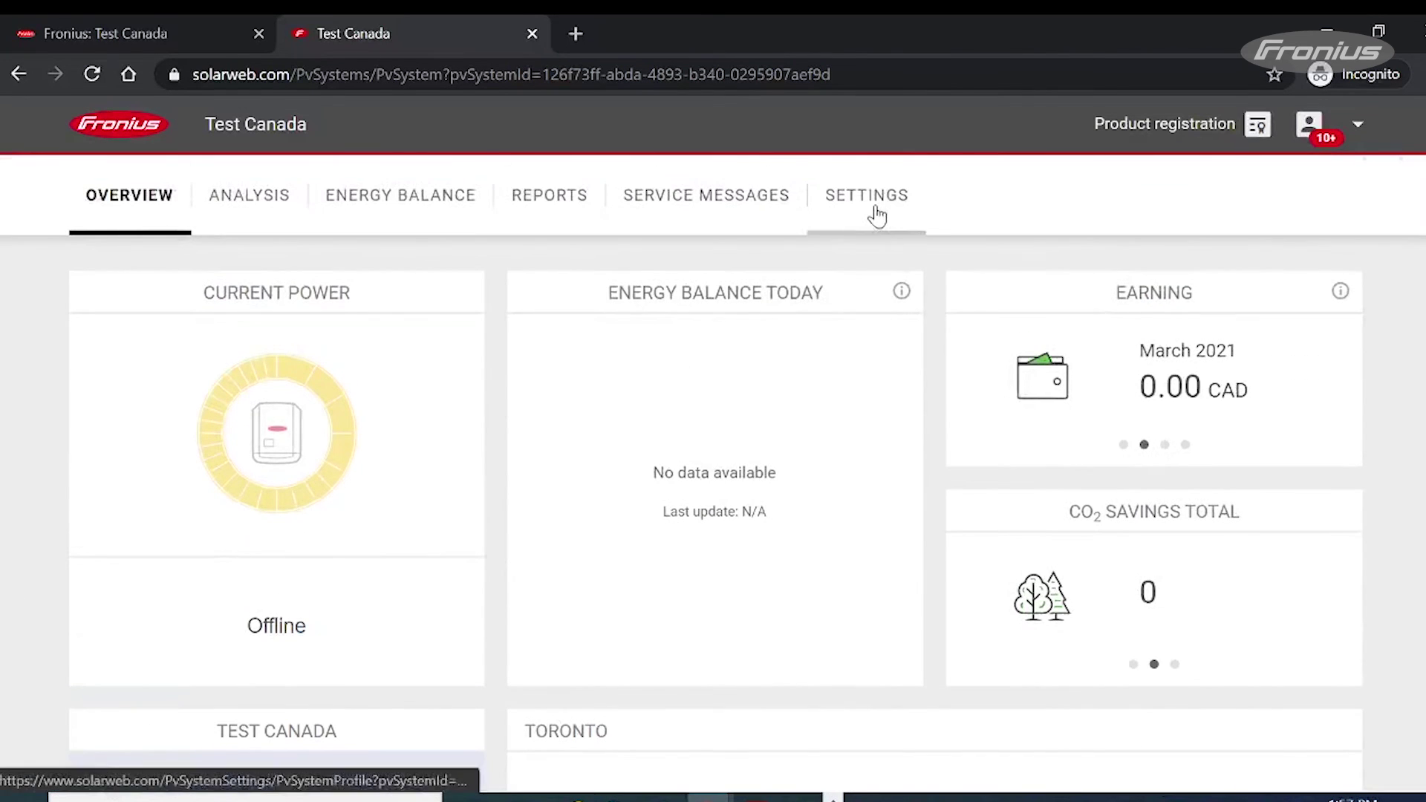
left_click(877, 215)
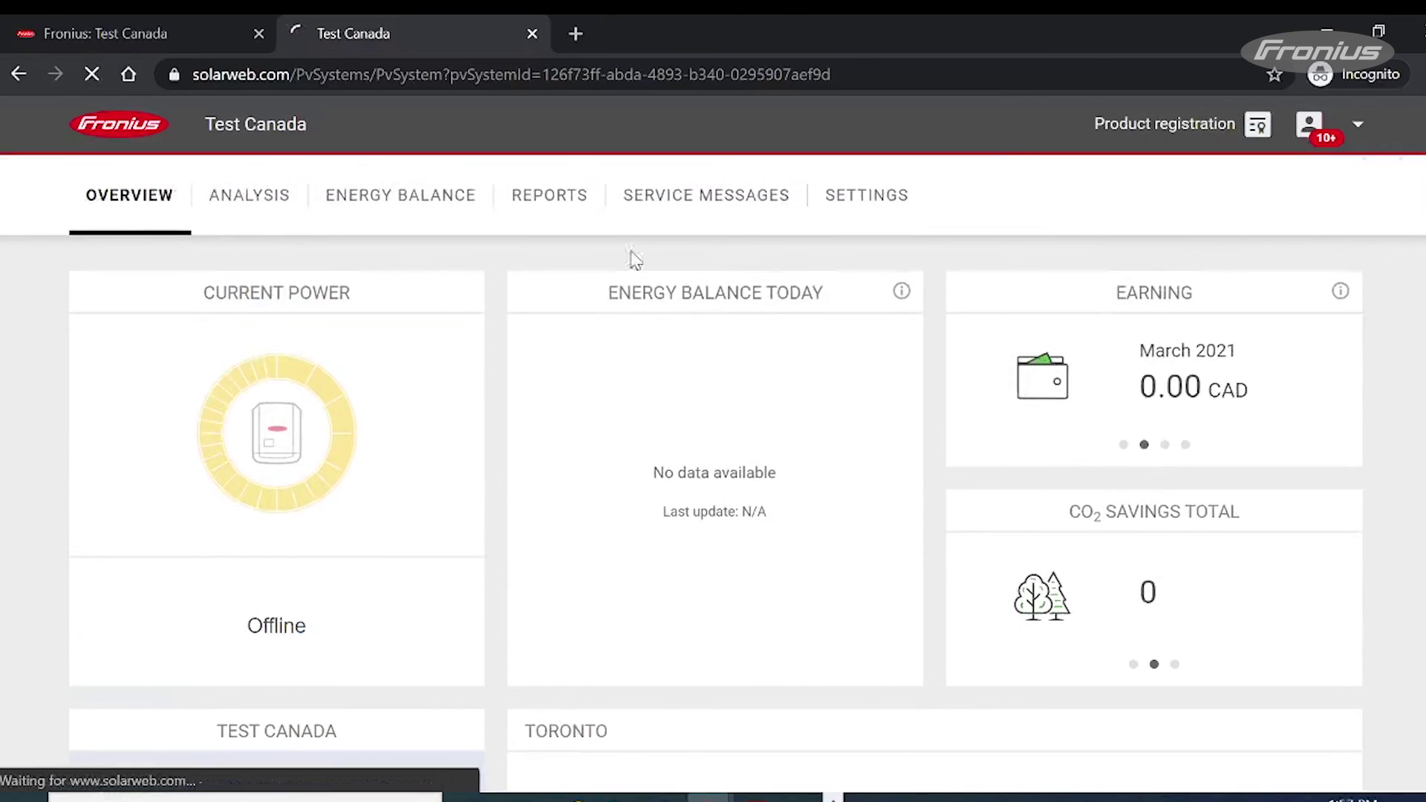